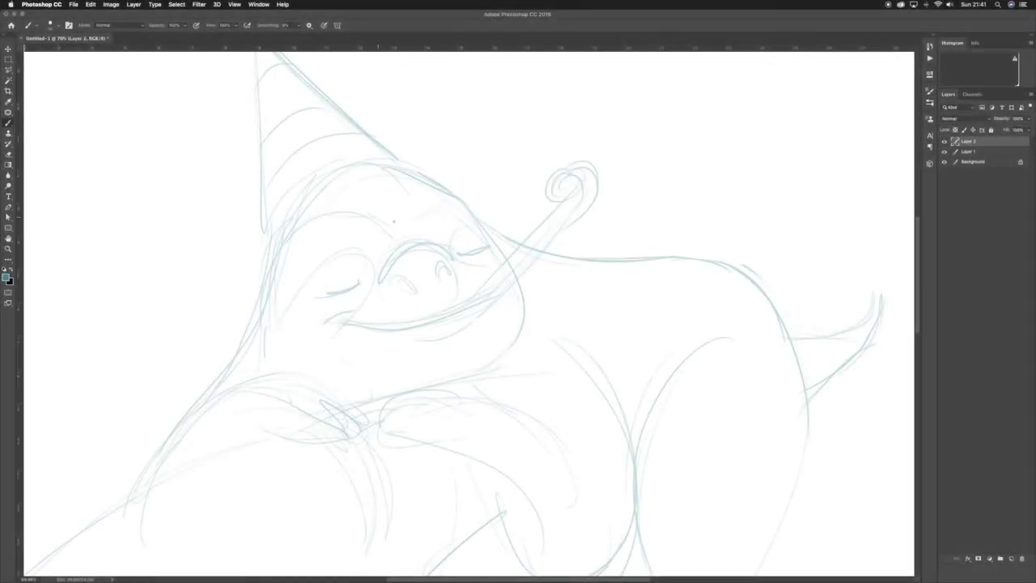
- Ink the head outline and a bolder smile in dark teal on Layer 2
left_click_drag(267, 281, 138, 480)
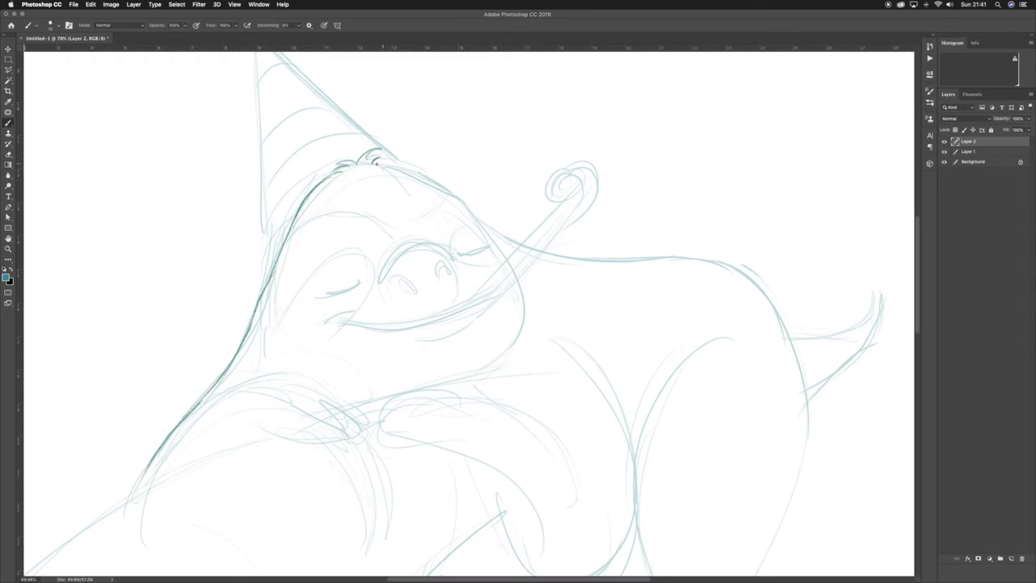
left_click_drag(437, 184, 513, 273)
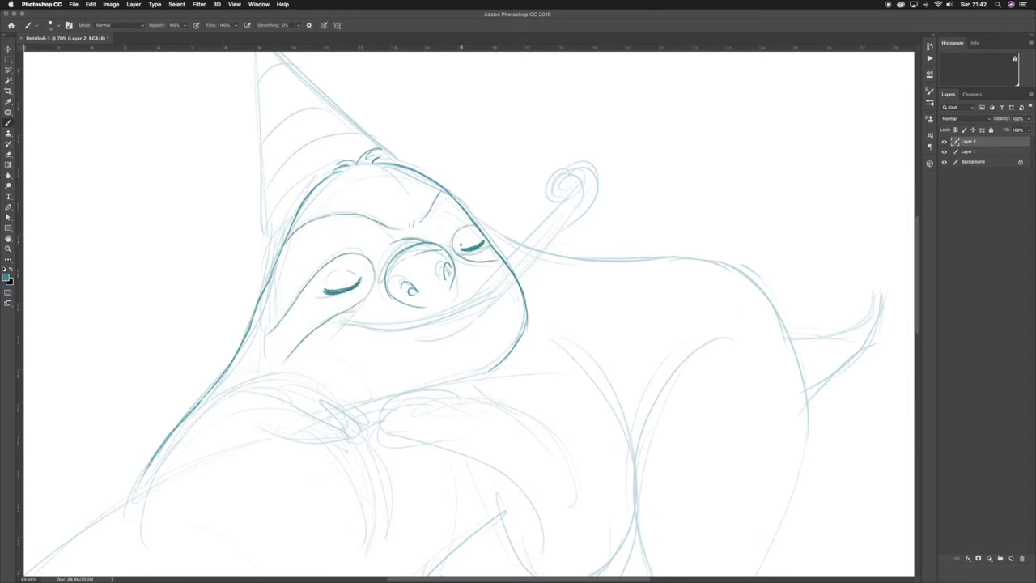
left_click_drag(344, 322, 460, 315)
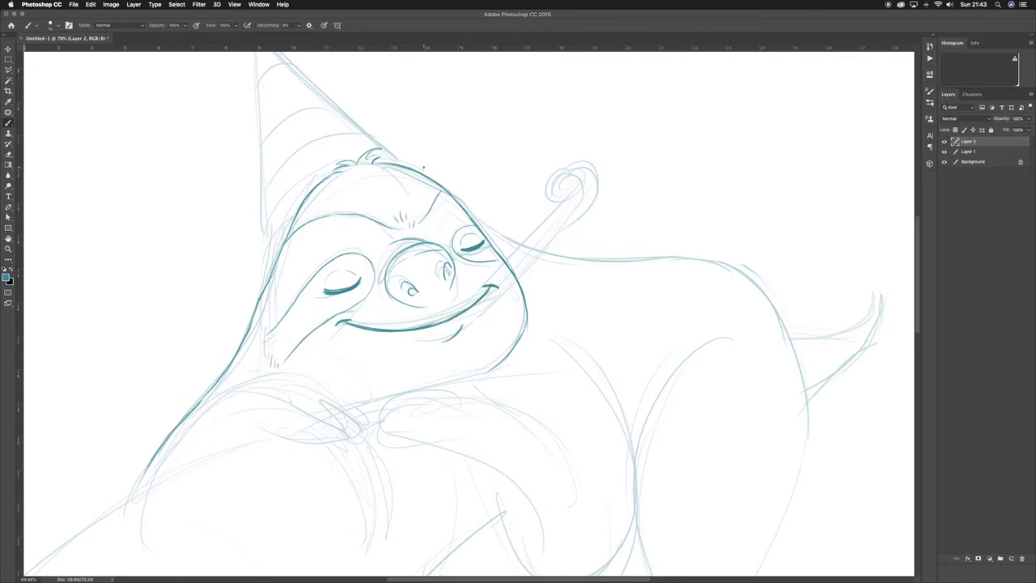
- Ink the party hat's two edges and its three stripes
scroll(422, 168, "up", 5)
mouse_move(274, 217)
left_mouse_down()
mouse_move(259, 369)
mouse_move(265, 466)
left_mouse_up()
left_click_drag(271, 233, 362, 322)
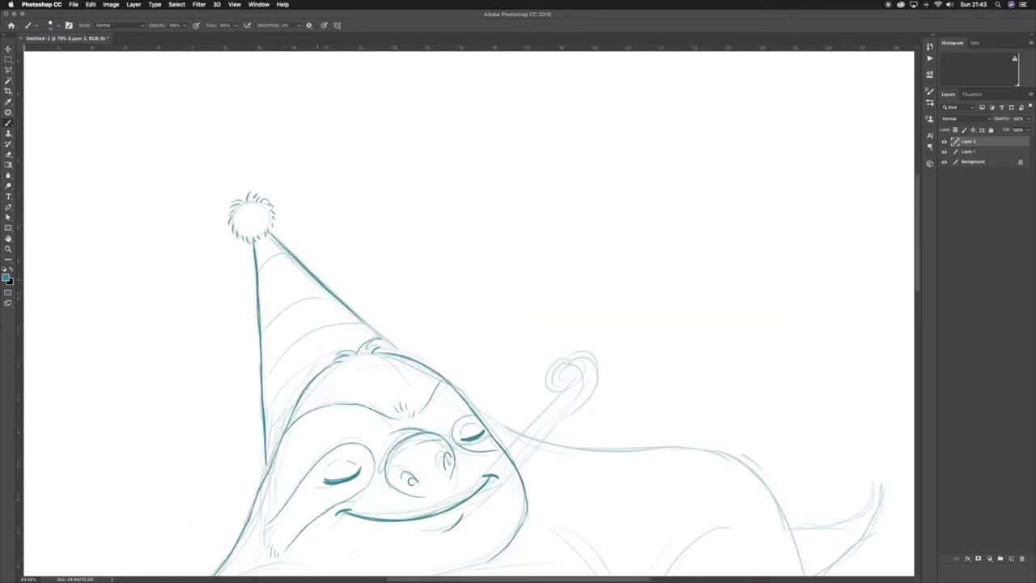
left_click_drag(261, 324, 331, 290)
left_click_drag(263, 364, 363, 325)
left_click_drag(266, 432, 301, 398)
- Ink the body curve, the front arm's two contours and its claws
scroll(919, 328, "down", 6)
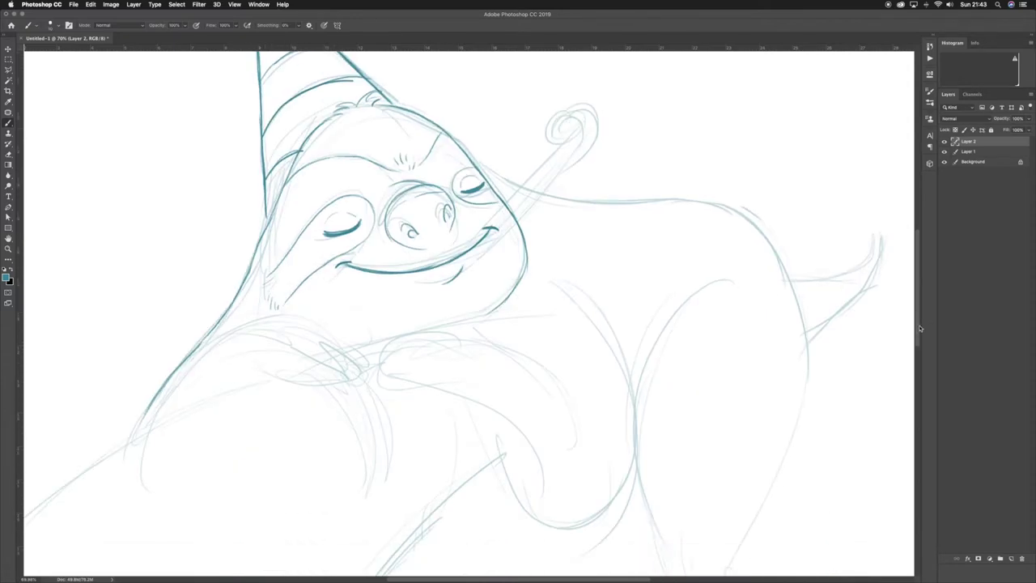
mouse_move(457, 142)
left_mouse_down()
mouse_move(539, 193)
mouse_move(746, 217)
mouse_move(813, 385)
left_mouse_up()
scroll(915, 339, "down", 3)
mouse_move(733, 141)
left_mouse_down()
mouse_move(654, 243)
mouse_move(680, 474)
mouse_move(728, 487)
left_mouse_up()
mouse_move(813, 242)
left_mouse_down()
mouse_move(740, 484)
mouse_move(760, 522)
left_mouse_up()
left_click_drag(727, 484, 778, 511)
- Ink the belly and upper arm contours, with hatching on belly, arm and leg
mouse_move(557, 152)
left_mouse_down()
mouse_move(625, 381)
mouse_move(573, 399)
left_mouse_up()
mouse_move(385, 241)
left_mouse_down()
mouse_move(437, 256)
mouse_move(578, 400)
left_mouse_up()
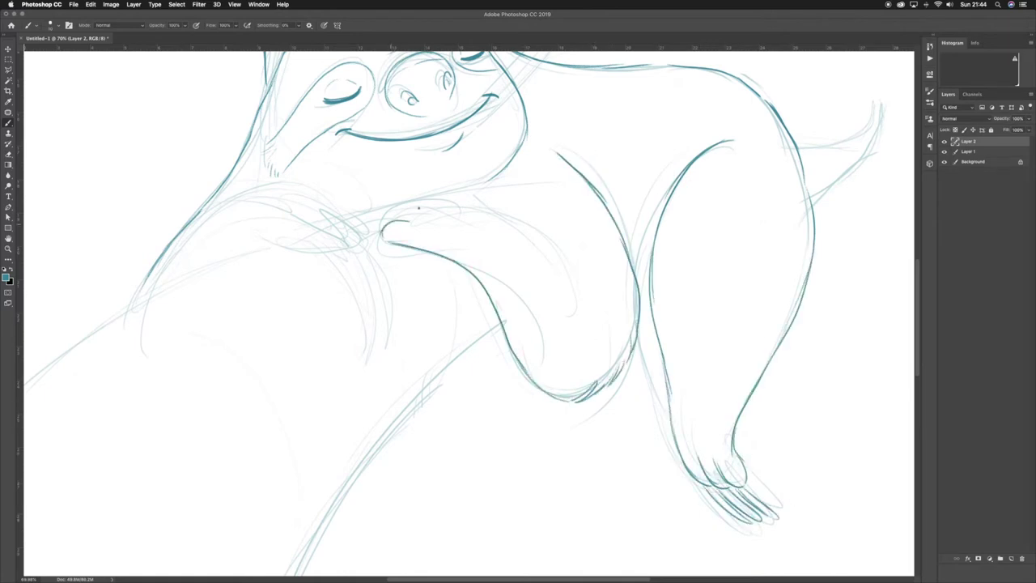
left_click_drag(453, 203, 597, 289)
left_click_drag(605, 235, 602, 254)
left_click_drag(626, 315, 613, 353)
left_click_drag(717, 191, 702, 267)
left_click_drag(771, 296, 757, 328)
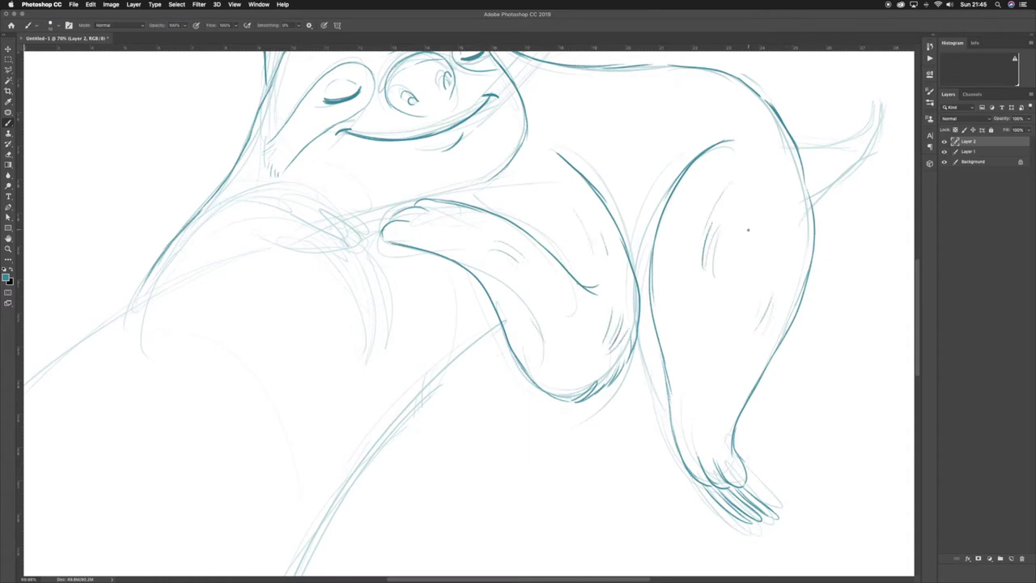
- Sketch the branch's diagonal lines and curves
left_click_drag(445, 580, 423, 579)
mouse_move(63, 419)
left_mouse_down()
mouse_move(207, 314)
mouse_move(353, 246)
left_mouse_up()
left_click_drag(374, 573, 591, 322)
left_click_drag(225, 353, 360, 513)
left_click_drag(204, 296, 396, 413)
- Ink the centre arm oval, the left arm's arc, contour and claws
left_click_drag(483, 260, 518, 365)
mouse_move(270, 223)
left_mouse_down()
mouse_move(359, 194)
mouse_move(430, 235)
mouse_move(427, 244)
left_mouse_up()
left_click_drag(394, 249, 348, 257)
mouse_move(404, 215)
left_mouse_down()
mouse_move(448, 338)
mouse_move(464, 291)
left_mouse_up()
left_click_drag(428, 215, 491, 202)
left_click_drag(275, 216, 201, 316)
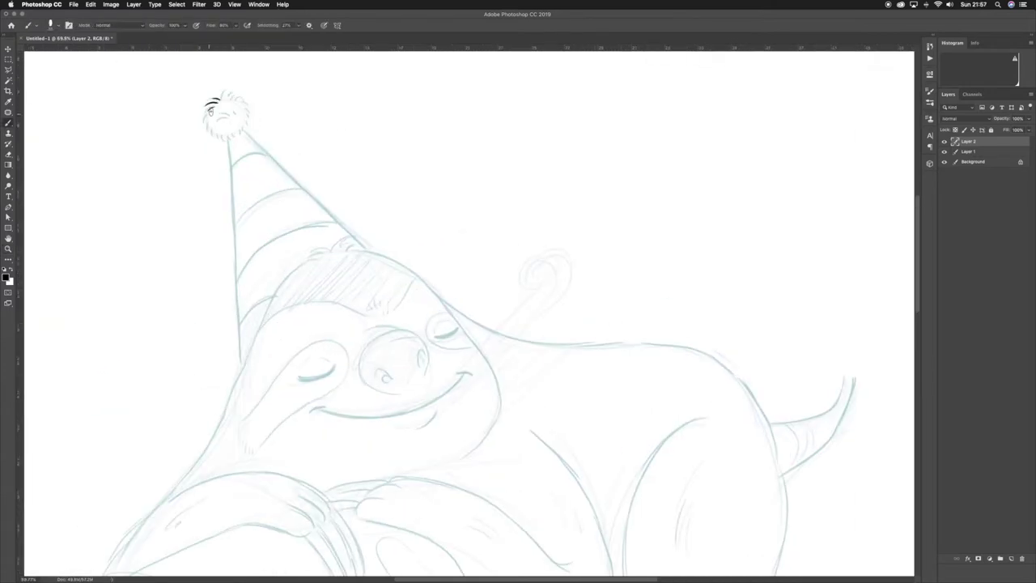
- Redraw the hat's side and the head outline in black
left_click_drag(229, 136, 242, 366)
key("ctrl+z")
mouse_move(228, 136)
left_mouse_down()
mouse_move(242, 368)
mouse_move(358, 243)
left_mouse_up()
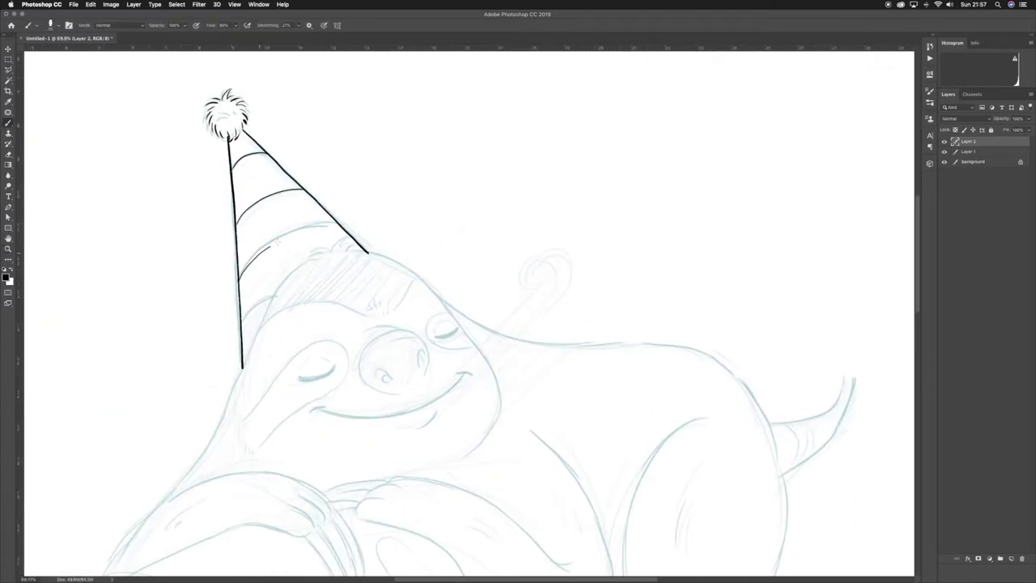
left_click_drag(321, 254, 171, 490)
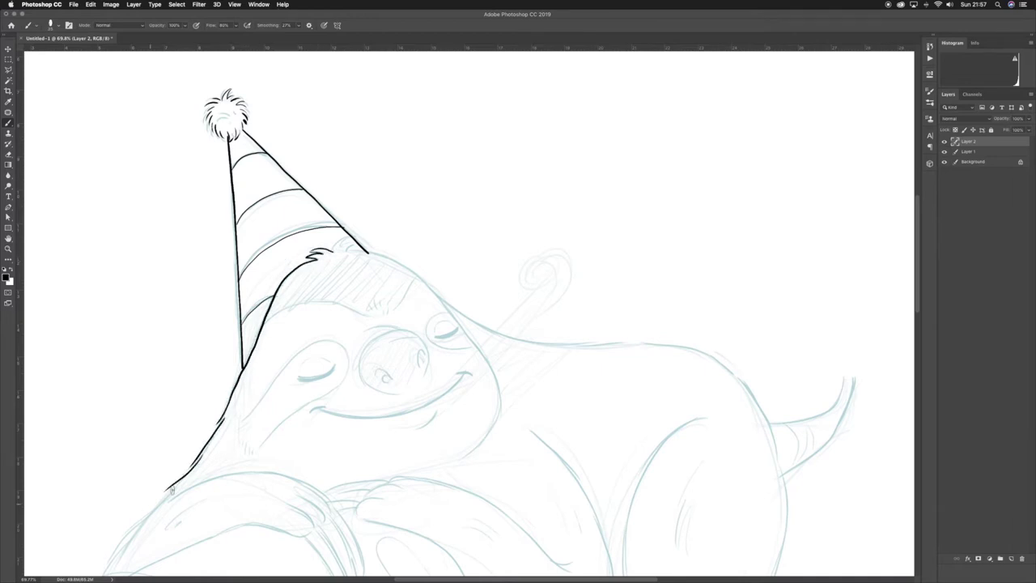
- Ink the body curve and the hind leg's contours down to the foot in black
left_click_drag(338, 236, 781, 445)
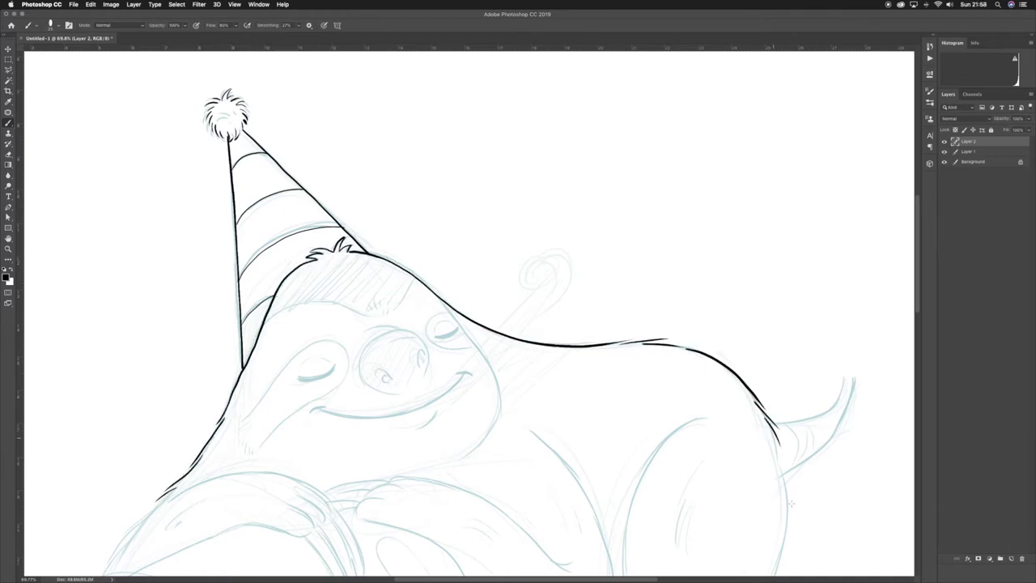
scroll(834, 245, "down", 5)
mouse_move(783, 194)
left_mouse_down()
mouse_move(765, 331)
mouse_move(785, 270)
mouse_move(722, 478)
left_mouse_up()
key("ctrl+z")
mouse_move(700, 130)
left_mouse_down()
mouse_move(688, 144)
mouse_move(640, 396)
left_mouse_up()
left_click_drag(643, 451, 716, 486)
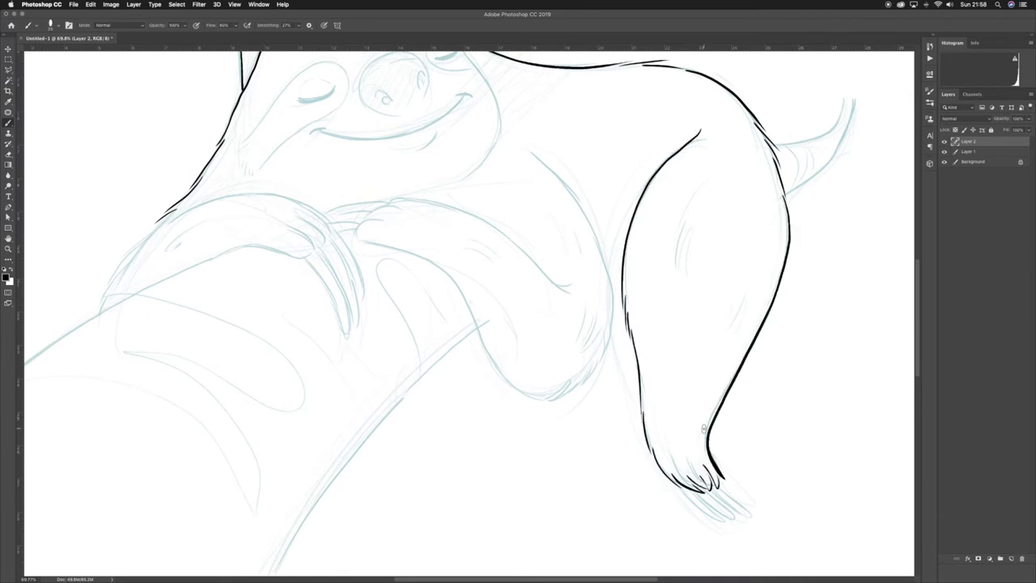
- Ink the arm and belly contour, the front-hand claws and the arm's hooked outline
mouse_move(535, 150)
left_mouse_down()
mouse_move(608, 323)
mouse_move(580, 390)
left_mouse_up()
left_click_drag(397, 207, 360, 223)
mouse_move(368, 236)
left_mouse_down()
mouse_move(388, 242)
mouse_move(532, 388)
left_mouse_up()
left_click_drag(423, 202, 566, 286)
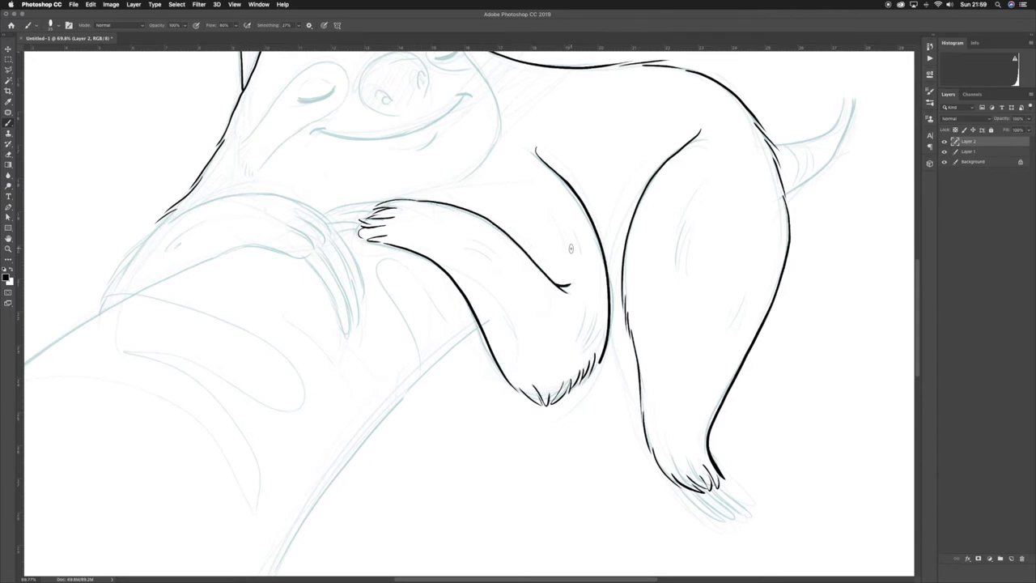
- Ink a long arc for the left arm with claw strokes on the left hand
left_click_drag(194, 209, 252, 195)
key("ctrl+z")
left_click_drag(167, 221, 324, 227)
mouse_move(312, 227)
left_mouse_down()
mouse_move(327, 242)
mouse_move(443, 244)
left_mouse_up()
- Ink the branch's upper and lower edges and the remaining left-hand claws
left_click_drag(66, 419, 358, 245)
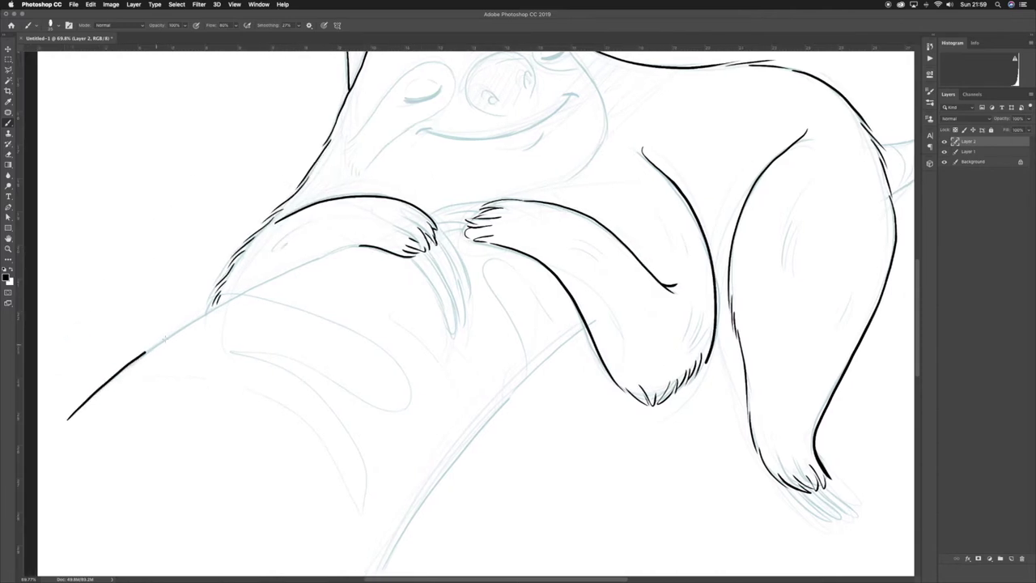
left_click_drag(382, 570, 587, 323)
left_click_drag(411, 254, 451, 325)
mouse_move(435, 240)
left_mouse_down()
mouse_move(458, 320)
mouse_move(467, 304)
left_mouse_up()
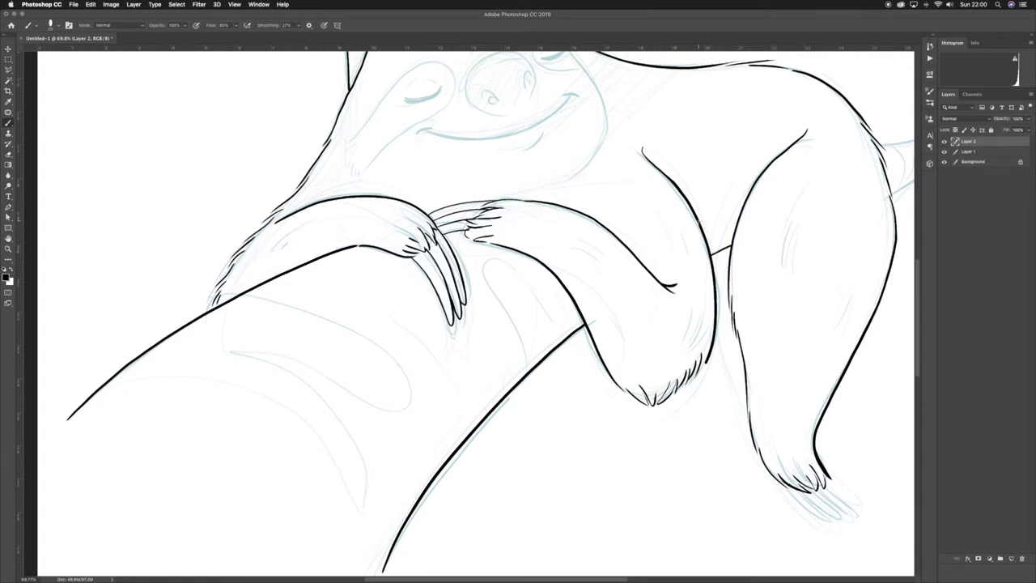
- Add black fur hatch strokes on body, arm and leg, plus longer foot claws
left_click_drag(624, 324, 632, 348)
left_click_drag(692, 309, 688, 335)
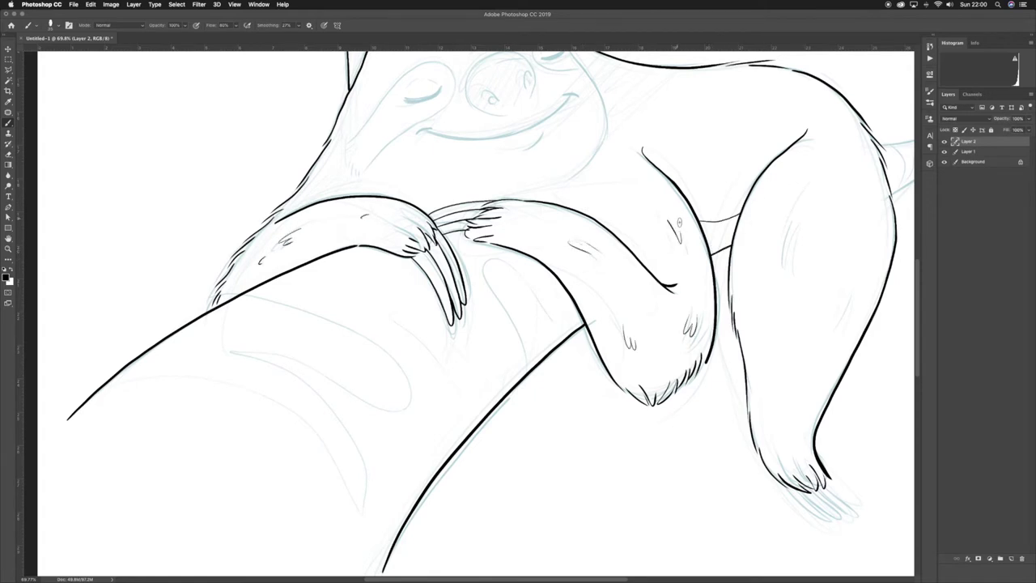
left_click_drag(681, 223, 684, 241)
left_click_drag(809, 184, 786, 250)
left_click_drag(766, 344, 764, 368)
mouse_move(797, 486)
left_mouse_down()
mouse_move(834, 524)
mouse_move(850, 516)
left_mouse_up()
key("ctrl+z")
key("ctrl+z")
left_click_drag(807, 484, 851, 511)
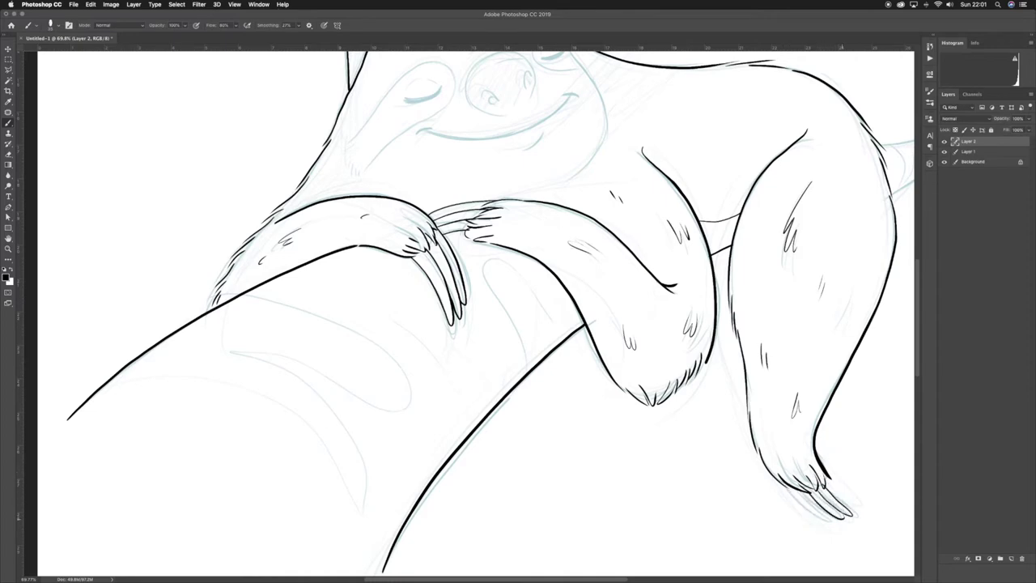
- Ink the right side of the face outline
scroll(842, 238, "up", 5)
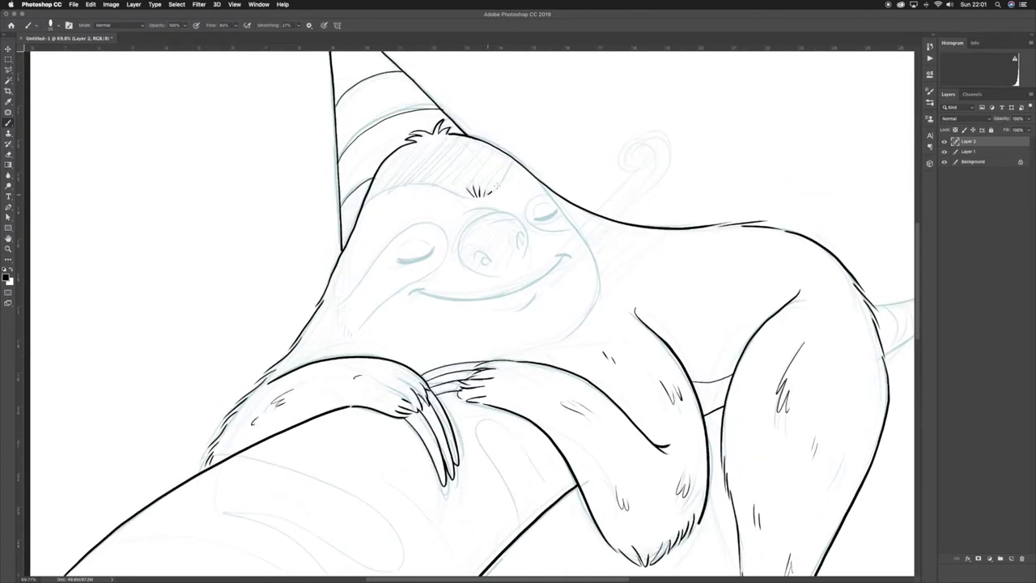
left_click_drag(555, 200, 558, 344)
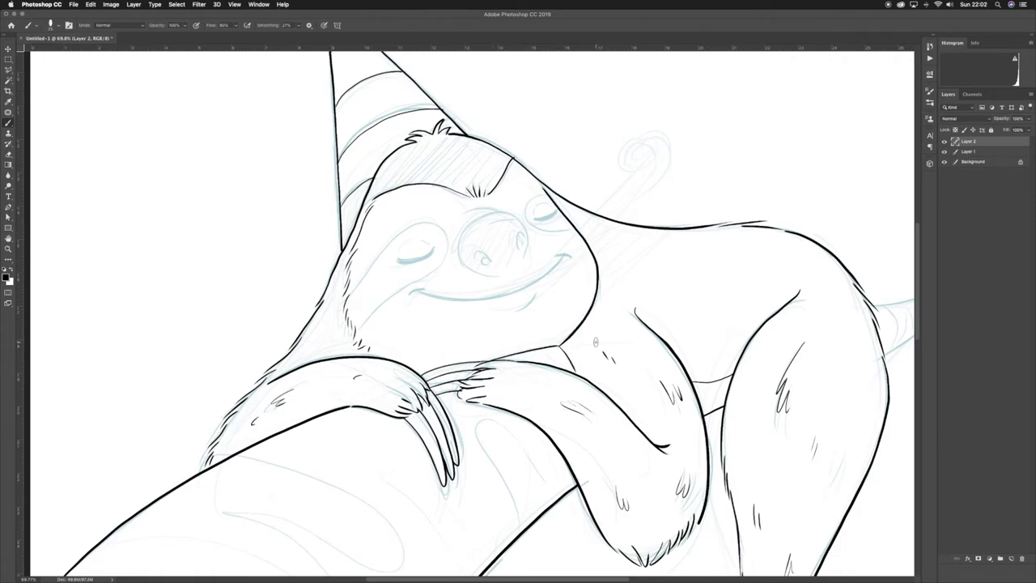
scroll(556, 195, "up", 2)
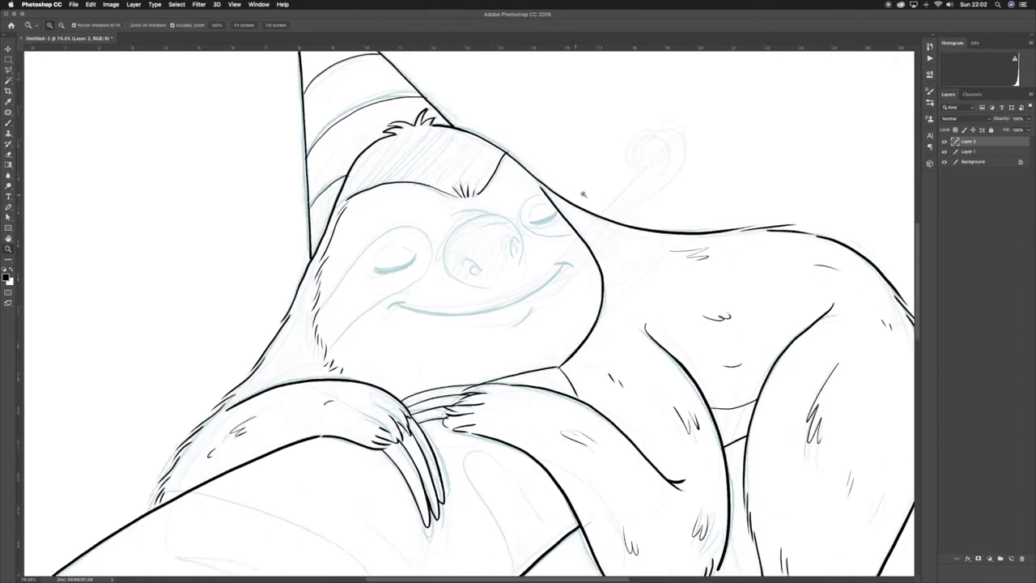
- Ink the nose with nostrils, both eye patches and the smile
scroll(557, 195, "up", 1)
mouse_move(457, 221)
left_mouse_down()
mouse_move(419, 267)
mouse_move(455, 293)
left_mouse_up()
left_click_drag(504, 250, 496, 273)
left_click_drag(393, 275, 261, 344)
left_click_drag(534, 195, 552, 247)
left_click_drag(334, 344, 559, 285)
left_click_drag(517, 343, 497, 361)
- Add the chin stroke, eyelid arcs over both eyes and forehead marks
left_click_drag(315, 292, 345, 290)
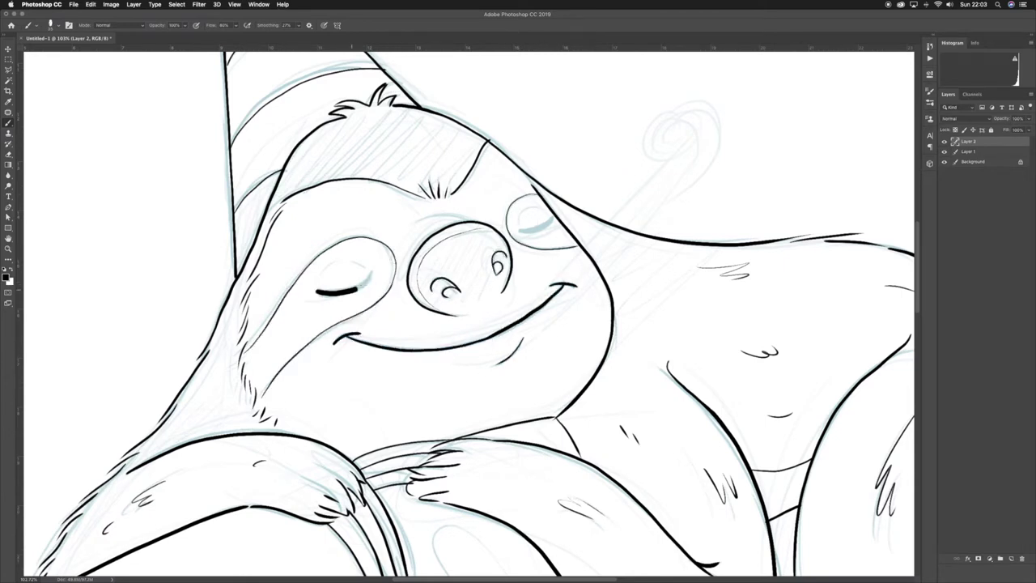
left_click_drag(328, 275, 365, 277)
left_click_drag(523, 220, 540, 209)
left_click_drag(374, 147, 390, 142)
left_click_drag(439, 158, 447, 142)
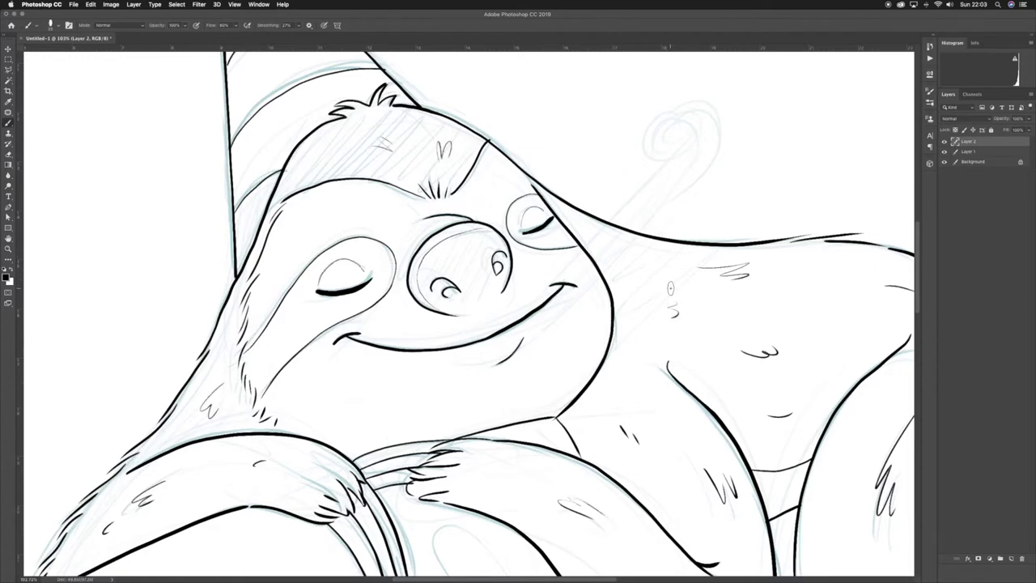
- Ink the tail's outline and extend the branch line downward
scroll(668, 305, "down", 5)
scroll(518, 308, "up", 5)
scroll(518, 308, "right", 5)
left_click_drag(579, 242, 655, 194)
left_click_drag(657, 196, 593, 293)
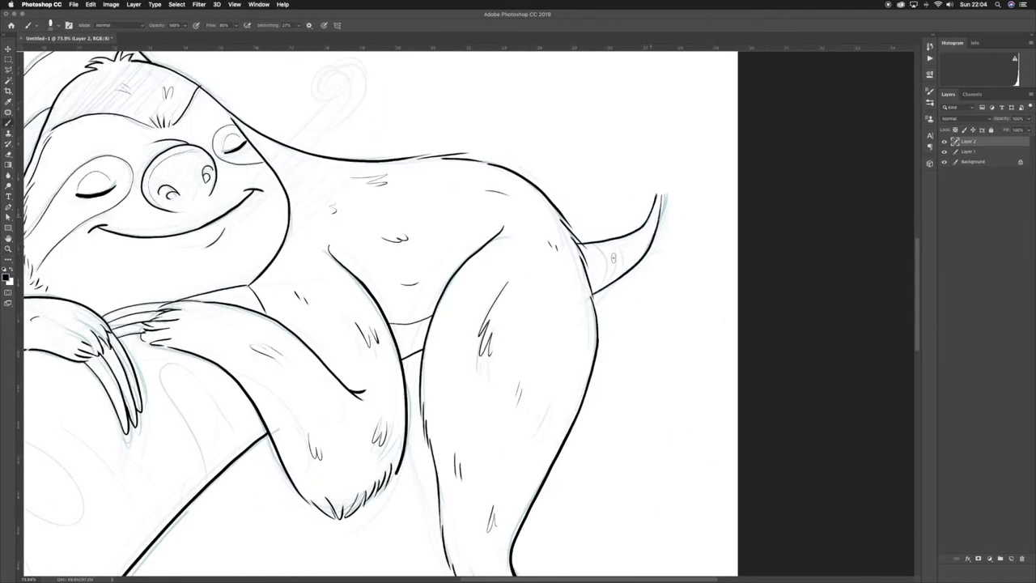
scroll(202, 489, "left", 5)
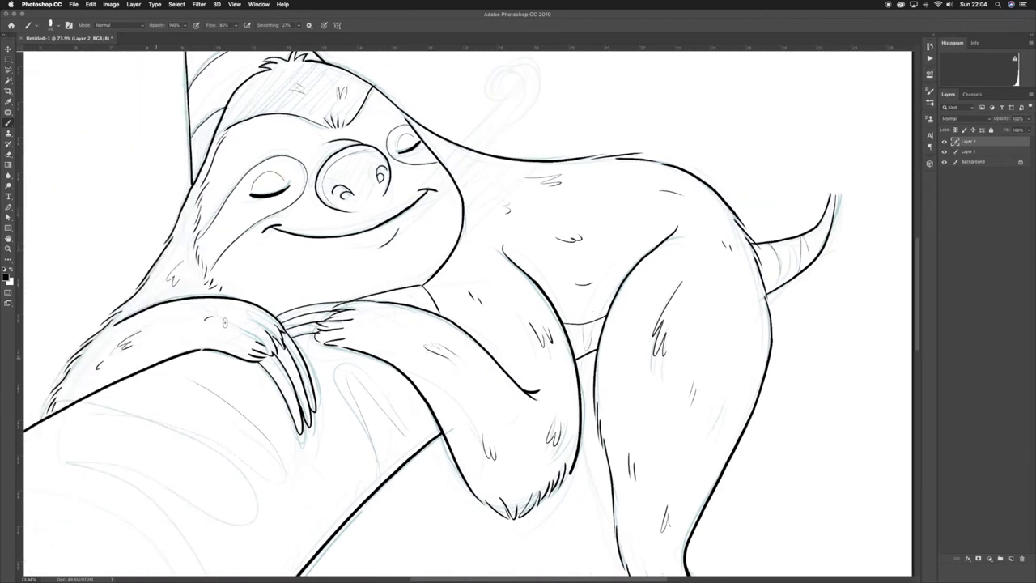
scroll(202, 490, "down", 5)
left_click_drag(288, 441, 271, 484)
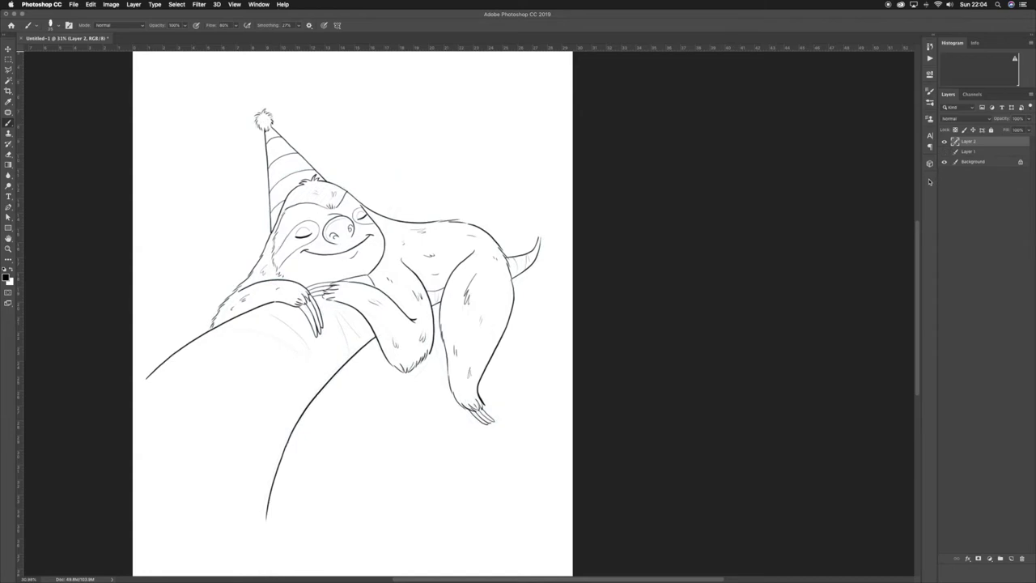
- On a new layer, paint a brown dot beside the sloth with a round brush preset
key("ctrl+shift+alt+n")
left_click(6, 278)
key("Return")
right_click(175, 177)
left_click(50, 25)
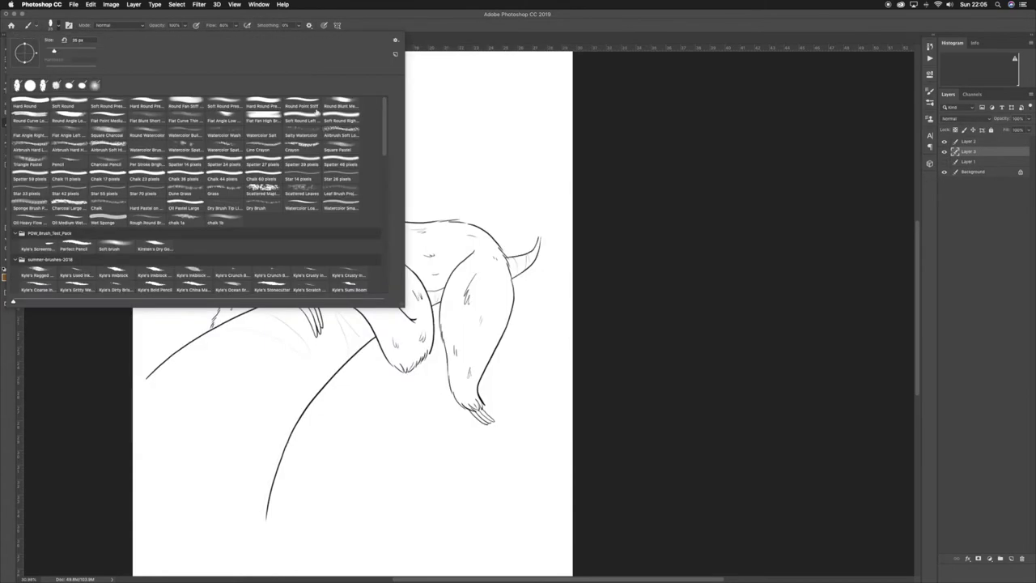
right_click(465, 210)
left_click(471, 103)
- Paint a lighter brown dot and two skin-tone dots to extend the palette
left_click(7, 278)
key("Return")
left_click(488, 104)
left_click(6, 278)
key("Return")
left_click(479, 120)
left_click(7, 277)
key("Return")
left_click(500, 119)
- Add two pinkish dots and sample a colour from the painted swatches
left_click(7, 277)
key("Return")
left_click(495, 138)
key("Return")
left_click(6, 278)
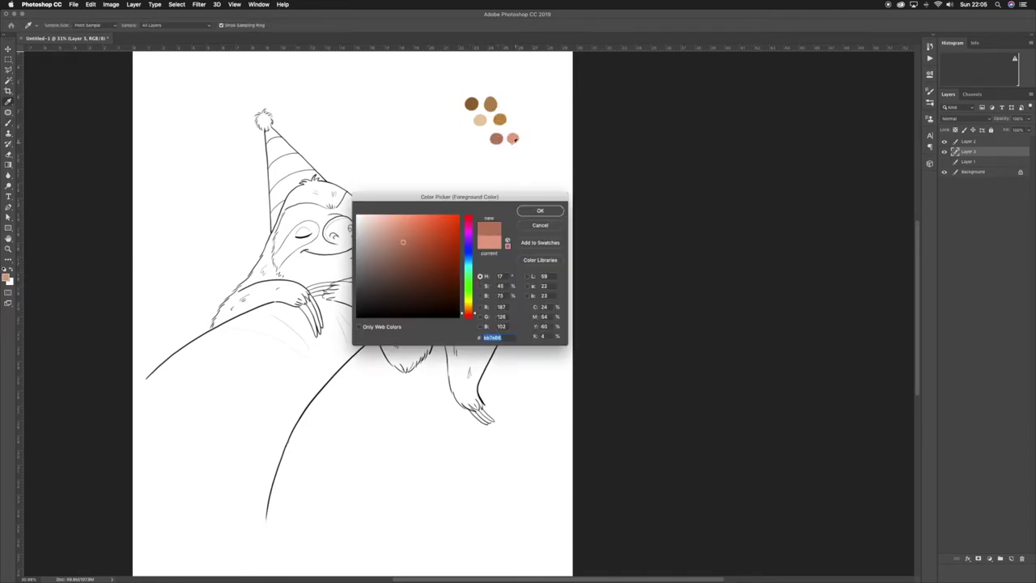
left_click(513, 139)
key("Return")
- Add another new layer and pick an orange-brown colour for the fur
key("ctrl+shift+alt+n")
left_click(6, 278)
key("Return")
left_click(499, 119)
key("Return")
scroll(325, 243, "up", 4)
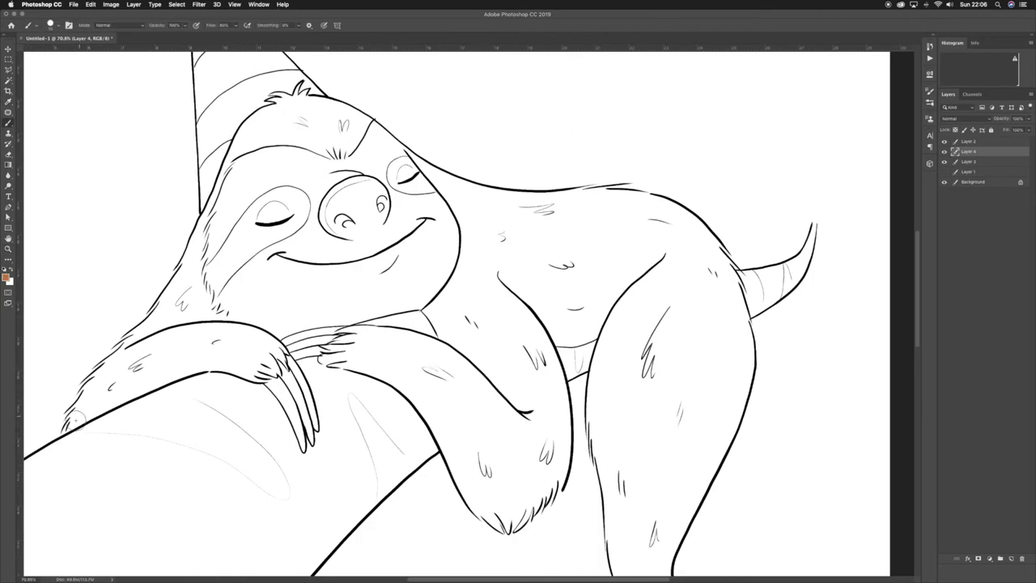
- Paint orange-brown fur along the left outline, neck, arm, top of head and back of neck
mouse_move(89, 380)
left_mouse_down()
mouse_move(174, 283)
mouse_move(212, 201)
mouse_move(198, 260)
mouse_move(215, 317)
left_mouse_up()
mouse_move(91, 400)
left_mouse_down()
mouse_move(74, 428)
mouse_move(145, 328)
mouse_move(214, 353)
mouse_move(183, 259)
mouse_move(220, 336)
mouse_move(267, 376)
mouse_move(273, 352)
mouse_move(194, 368)
mouse_move(271, 372)
left_mouse_up()
left_click_drag(215, 199, 271, 105)
mouse_move(234, 157)
left_mouse_down()
mouse_move(364, 133)
mouse_move(251, 113)
mouse_move(356, 138)
left_mouse_up()
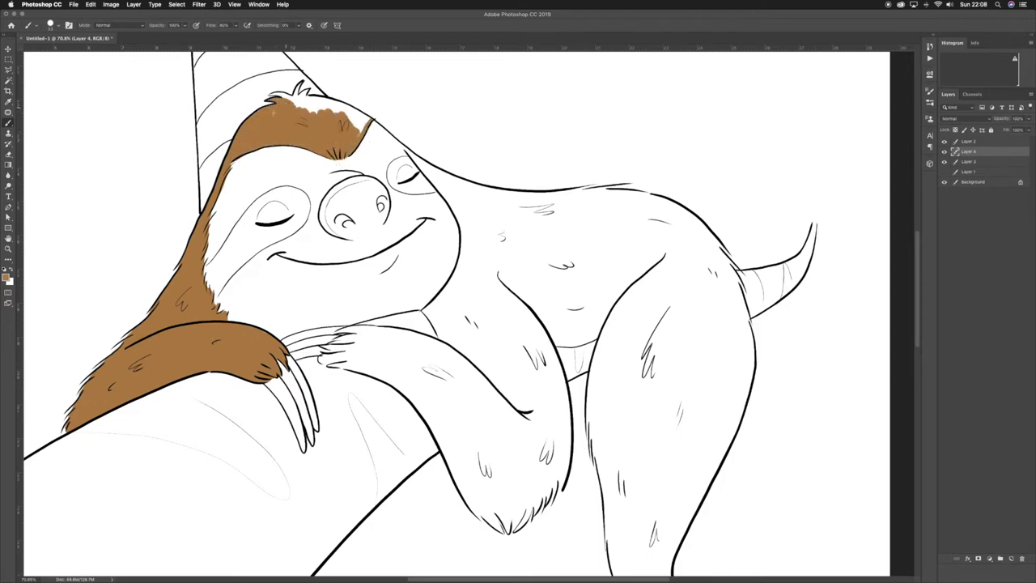
left_click_drag(329, 119, 356, 125)
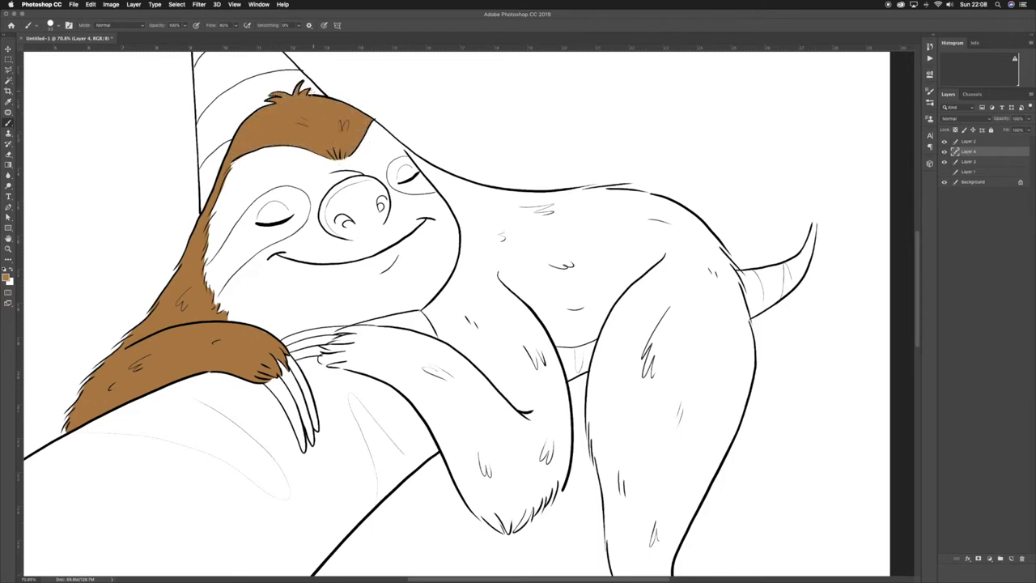
mouse_move(396, 142)
left_mouse_down()
mouse_move(457, 206)
mouse_move(547, 197)
left_mouse_up()
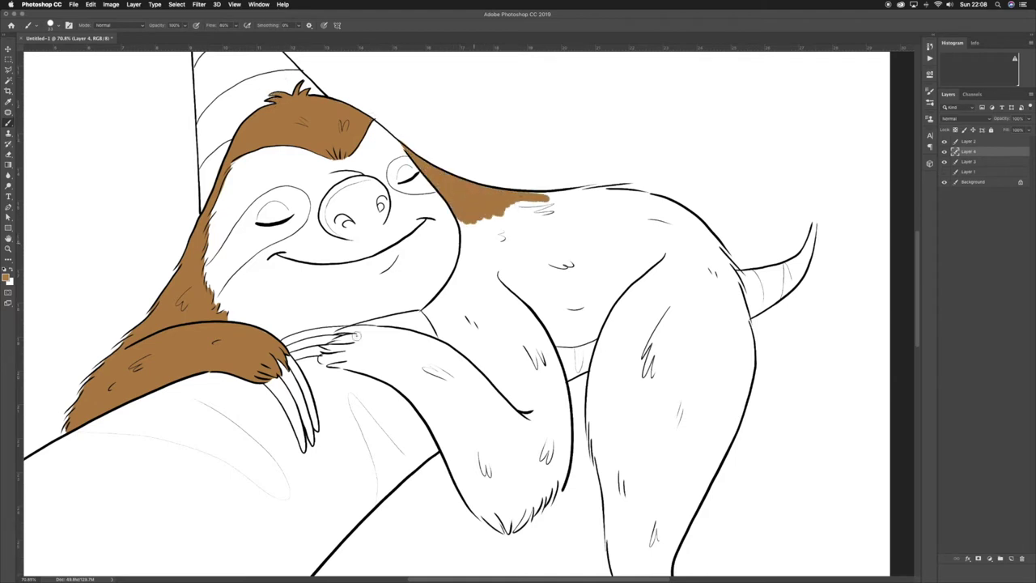
- Brush brown fur over the left arm down to the paw, covering its white patches
mouse_move(324, 348)
left_mouse_down()
mouse_move(425, 334)
mouse_move(356, 363)
mouse_move(397, 380)
left_mouse_up()
left_click_drag(348, 336, 453, 356)
mouse_move(392, 372)
left_mouse_down()
mouse_move(506, 530)
mouse_move(436, 417)
left_mouse_up()
left_click_drag(405, 356, 485, 485)
mouse_move(453, 356)
left_mouse_down()
mouse_move(518, 453)
mouse_move(510, 510)
left_mouse_up()
- Fill the chest beside the arm and the remaining white arm patches with brown fur
mouse_move(457, 267)
left_mouse_down()
mouse_move(441, 340)
mouse_move(550, 356)
left_mouse_up()
left_click_drag(538, 315, 558, 368)
left_click_drag(518, 521, 567, 461)
left_click_drag(506, 368, 546, 429)
left_click_drag(562, 376, 524, 506)
left_click_drag(554, 338, 595, 334)
mouse_move(462, 220)
left_mouse_down()
mouse_move(461, 267)
mouse_move(534, 311)
mouse_move(627, 283)
left_mouse_up()
left_click_drag(526, 207, 489, 255)
mouse_move(502, 219)
left_mouse_down()
mouse_move(631, 275)
mouse_move(632, 320)
mouse_move(635, 194)
mouse_move(672, 206)
left_mouse_up()
- Paint brown fur over the back, right side, lower chest, right arm and leg
mouse_move(603, 186)
left_mouse_down()
mouse_move(631, 222)
mouse_move(688, 243)
left_mouse_up()
left_click_drag(664, 202, 704, 239)
left_click_drag(696, 219, 737, 275)
left_click_drag(704, 239, 744, 324)
mouse_move(696, 251)
left_mouse_down()
mouse_move(639, 332)
mouse_move(615, 348)
mouse_move(594, 494)
left_mouse_up()
left_click_drag(639, 336, 607, 501)
left_click_drag(704, 276, 639, 380)
left_click_drag(744, 299, 671, 380)
left_click_drag(748, 332, 716, 441)
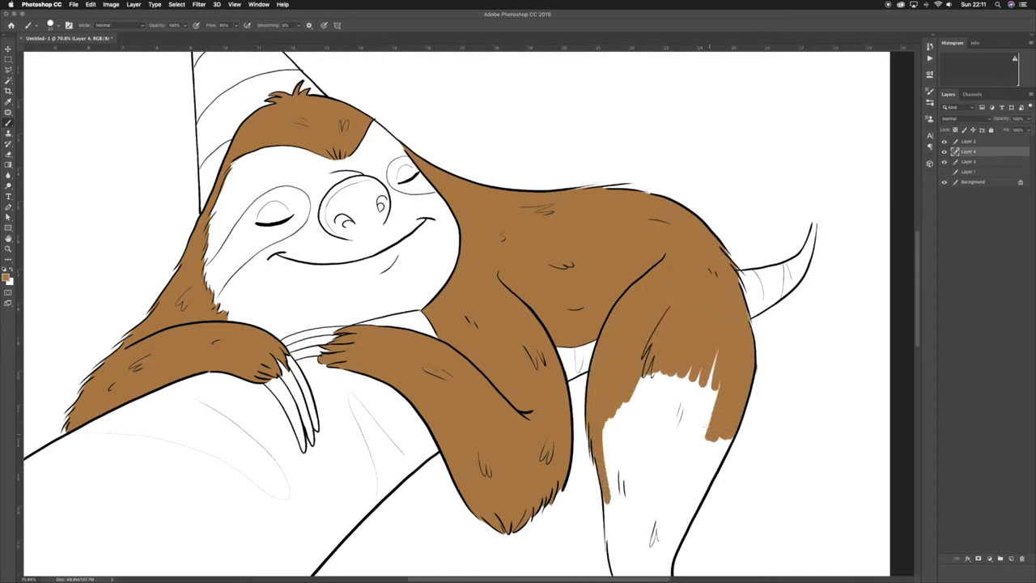
left_click_drag(712, 356, 643, 445)
left_click_drag(663, 373, 610, 502)
- Touch up the leftover white spots on the right leg with brown
left_click_drag(917, 327, 918, 363)
mouse_move(619, 332)
left_mouse_down()
mouse_move(607, 416)
mouse_move(671, 453)
mouse_move(684, 421)
left_mouse_up()
left_click_drag(679, 381, 640, 437)
mouse_move(656, 380)
left_mouse_down()
mouse_move(613, 324)
mouse_move(696, 279)
mouse_move(672, 388)
mouse_move(627, 388)
left_mouse_up()
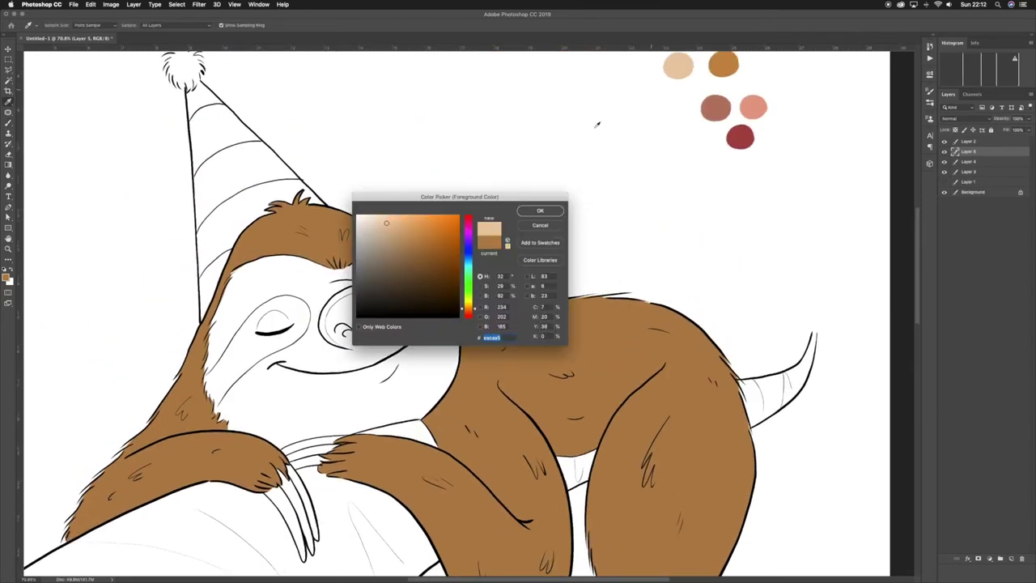
- Paint the face, eyes area, mouth and chin light tan on a layer beneath the fur
key("Return")
key("ctrl+bracketleft")
left_click_drag(275, 259, 215, 332)
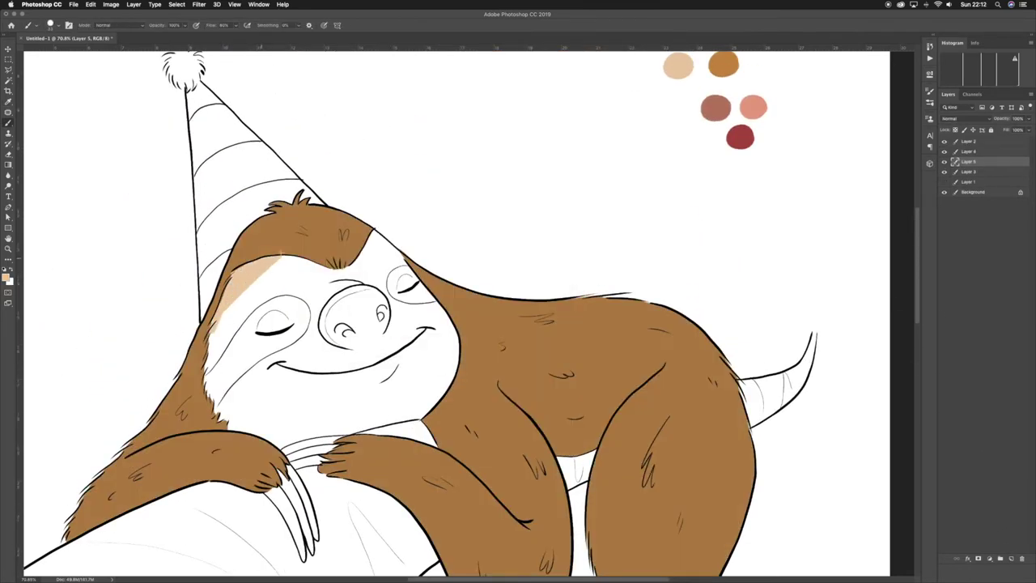
left_click_drag(311, 263, 214, 380)
left_click_drag(243, 323, 316, 445)
left_click_drag(292, 389, 404, 425)
left_click_drag(243, 267, 332, 356)
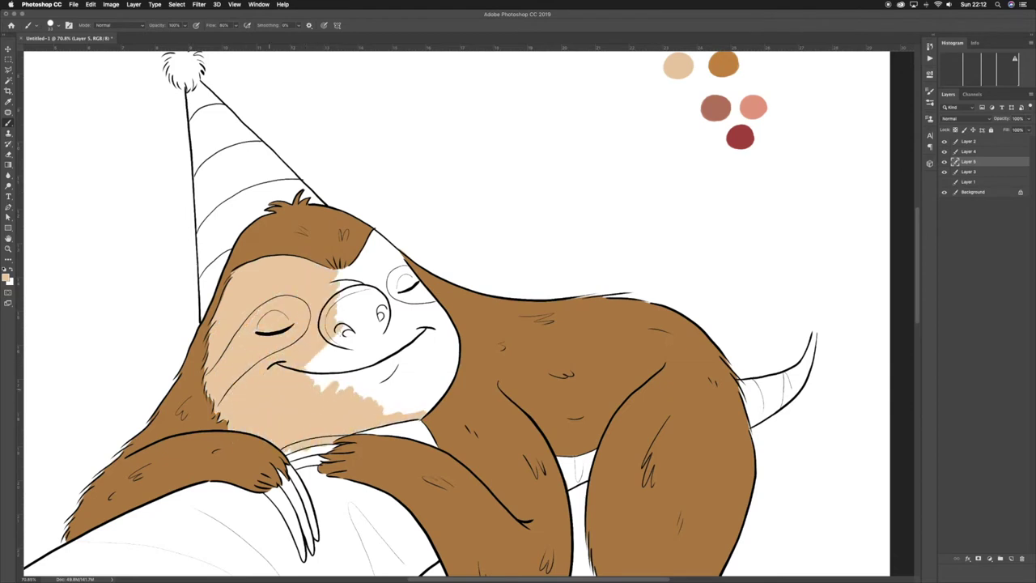
left_click_drag(299, 324, 453, 388)
left_click_drag(453, 348, 397, 413)
mouse_move(339, 323)
left_mouse_down()
mouse_move(388, 243)
mouse_move(437, 307)
mouse_move(429, 344)
left_mouse_up()
- Paint dark brown patches around both the left and right eyes
left_click(7, 277)
key("Return")
mouse_move(231, 366)
left_mouse_down()
mouse_move(204, 388)
mouse_move(251, 320)
mouse_move(217, 409)
left_mouse_up()
mouse_move(279, 311)
left_mouse_down()
mouse_move(241, 330)
mouse_move(248, 365)
left_mouse_up()
scroll(288, 253, "up", 5)
mouse_move(300, 307)
left_mouse_down()
mouse_move(275, 267)
mouse_move(245, 260)
mouse_move(292, 279)
left_mouse_up()
mouse_move(547, 210)
left_mouse_down()
mouse_move(599, 174)
mouse_move(668, 259)
left_mouse_up()
left_click_drag(551, 243, 647, 267)
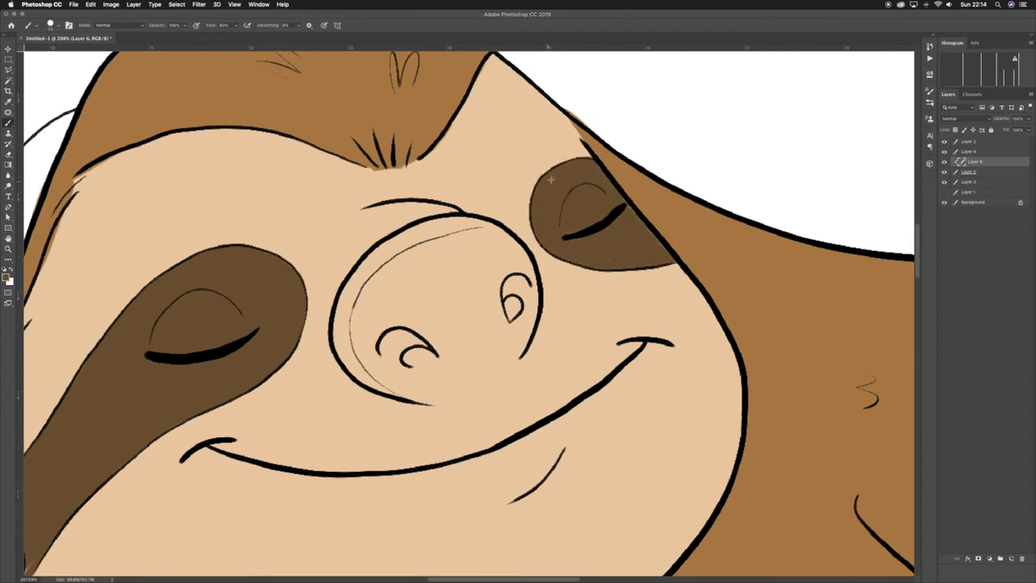
- On a new layer, paint the nose dark brown and fit the drawing on screen
key("ctrl+shift+alt+n")
left_click(6, 277)
left_click(439, 270)
left_click(540, 212)
mouse_move(385, 255)
left_mouse_down()
mouse_move(356, 368)
mouse_move(519, 267)
mouse_move(381, 235)
left_mouse_up()
left_click_drag(477, 231, 522, 247)
mouse_move(356, 376)
left_mouse_down()
mouse_move(412, 397)
mouse_move(501, 360)
left_mouse_up()
left_click_drag(420, 403, 518, 364)
left_click(9, 252)
key("ctrl+0")
- On another new layer, paint the paw claws light beige
left_click(968, 191)
key("ctrl+shift+alt+n")
left_click(6, 277)
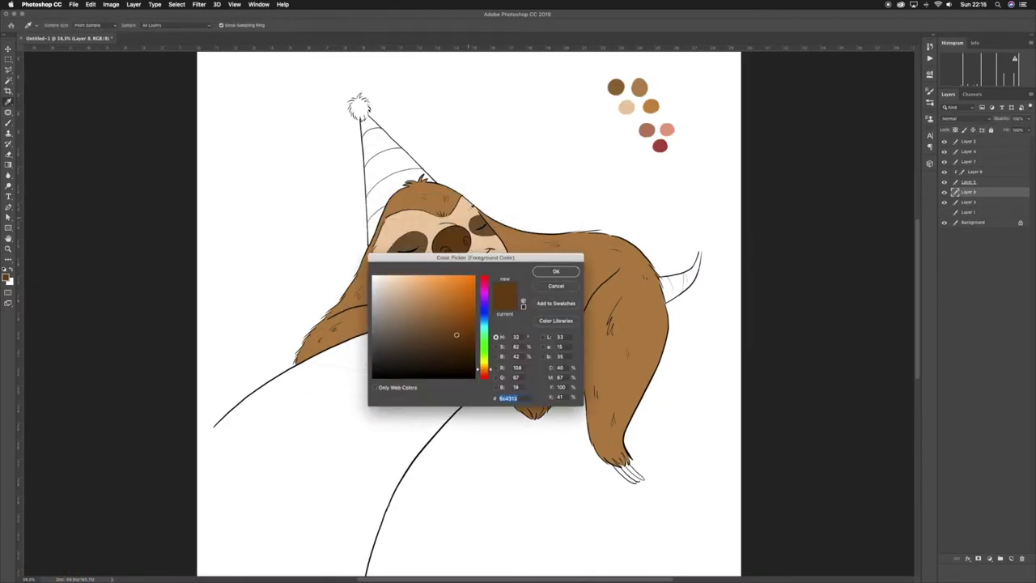
left_click(555, 271)
left_click(665, 451)
key("b")
left_click_drag(564, 432, 605, 450)
mouse_move(194, 209)
left_mouse_down()
mouse_move(223, 235)
mouse_move(215, 254)
left_mouse_up()
left_click_drag(204, 170, 246, 149)
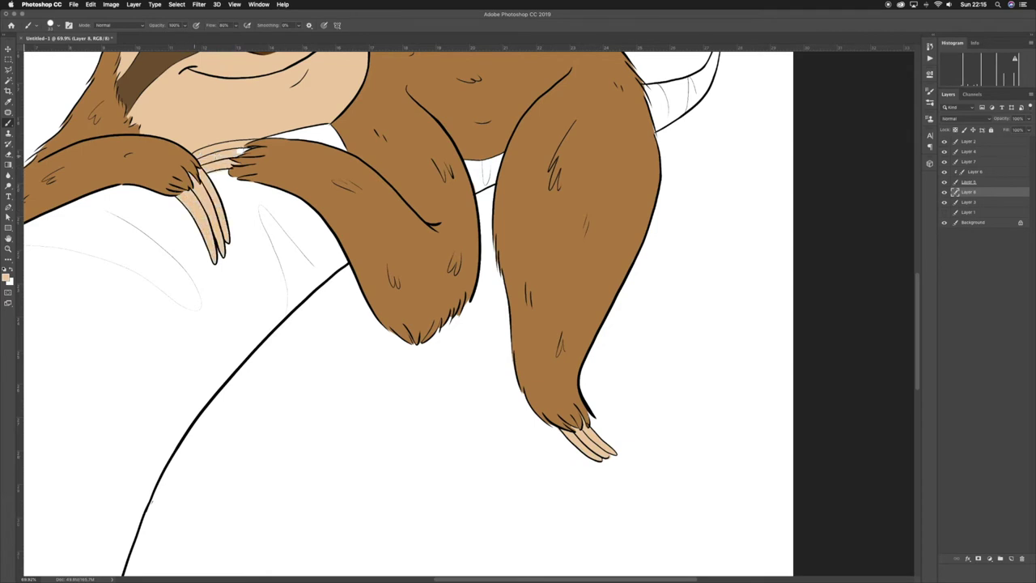
left_click(943, 183)
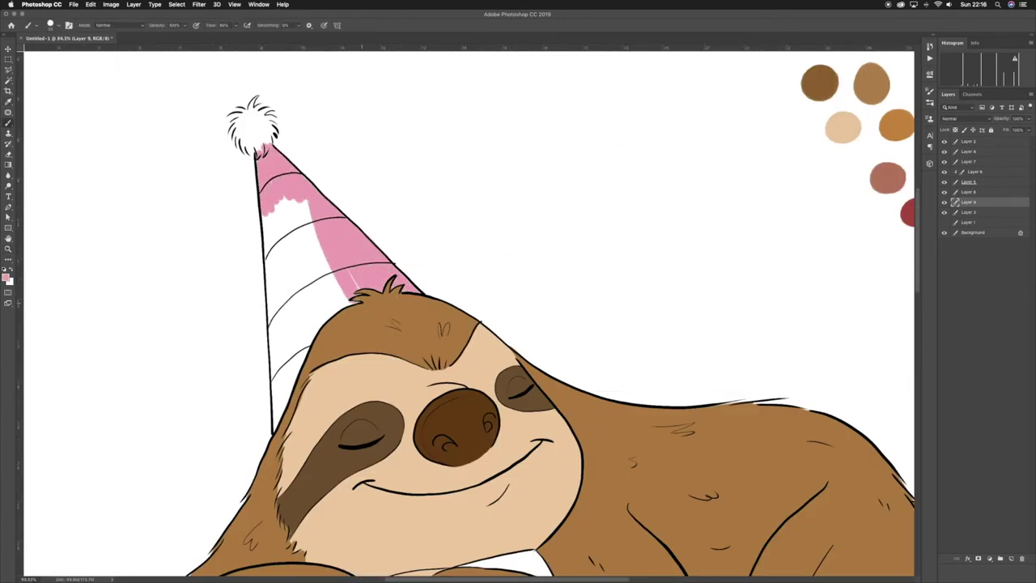
- Paint the party hat and its pom-pom pink
left_click_drag(356, 283, 267, 203)
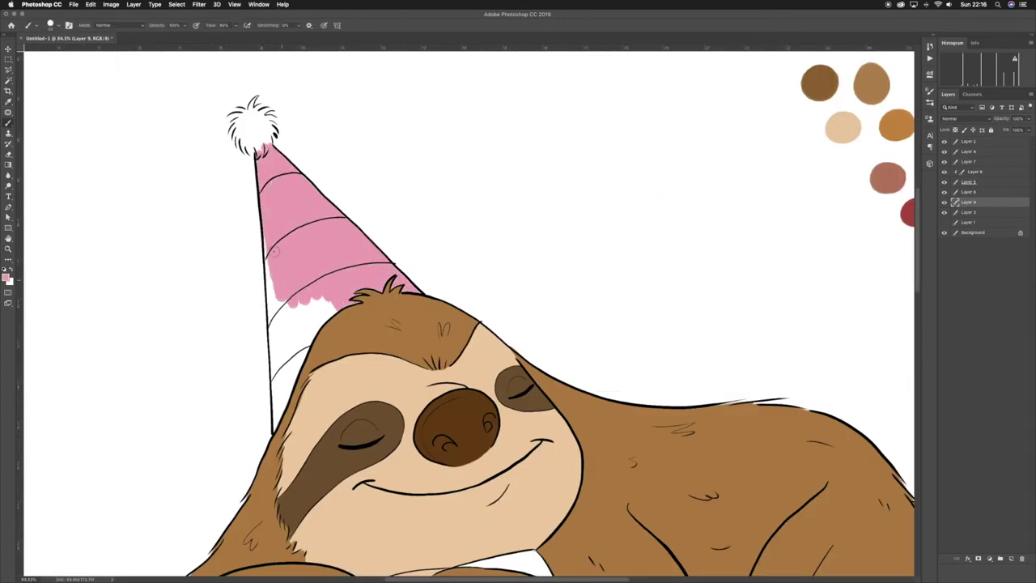
left_click_drag(272, 243, 275, 429)
left_click_drag(317, 299, 283, 412)
mouse_move(253, 150)
left_mouse_down()
mouse_move(267, 133)
mouse_move(258, 112)
mouse_move(270, 132)
left_mouse_up()
- On a new layer, paint darker pink stripes across the hat
key("ctrl+shift+alt+n")
left_click(6, 278)
key("Return")
left_click_drag(275, 429, 307, 271)
left_click_drag(267, 307, 348, 219)
left_click_drag(299, 275, 380, 257)
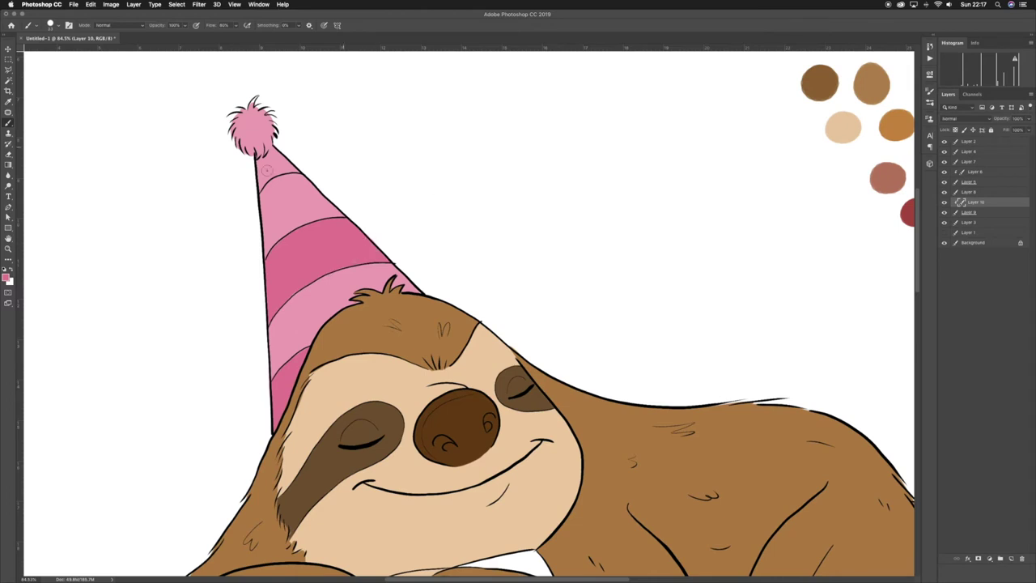
key("z")
key("ctrl+0")
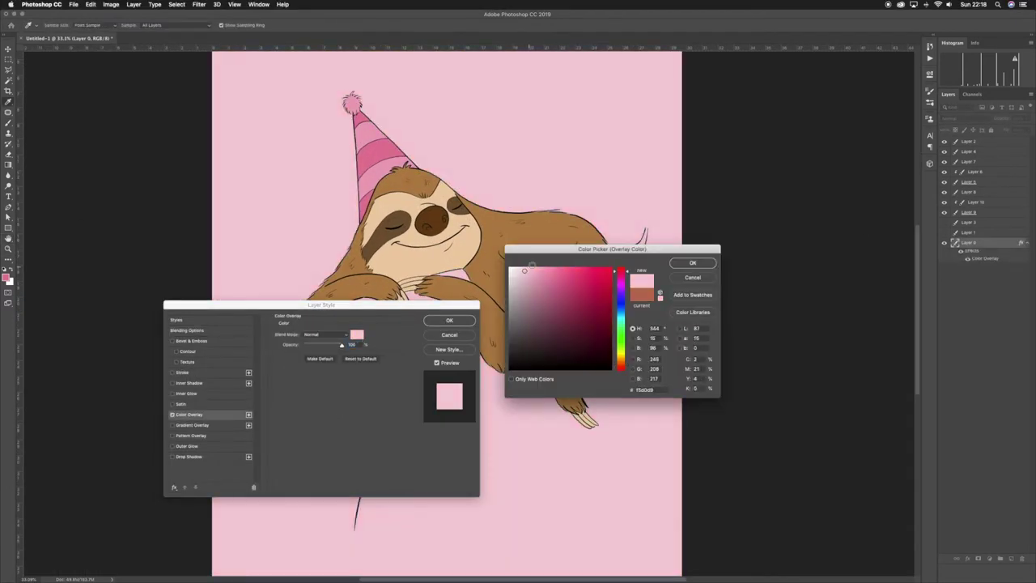
- Brush dark purple over the branch beneath the sloth, including both edges
left_click_drag(283, 374, 466, 274)
left_click_drag(413, 315, 546, 292)
mouse_move(388, 376)
left_mouse_down()
mouse_move(469, 328)
mouse_move(366, 469)
left_mouse_up()
left_click_drag(231, 382, 324, 315)
mouse_move(227, 385)
left_mouse_down()
mouse_move(255, 368)
mouse_move(323, 510)
mouse_move(369, 445)
mouse_move(344, 327)
mouse_move(396, 311)
mouse_move(356, 445)
mouse_move(300, 405)
left_mouse_up()
- Fill the branch's last pink gaps and erase its scalloped left edge smooth
left_click_drag(619, 264, 639, 250)
key("e")
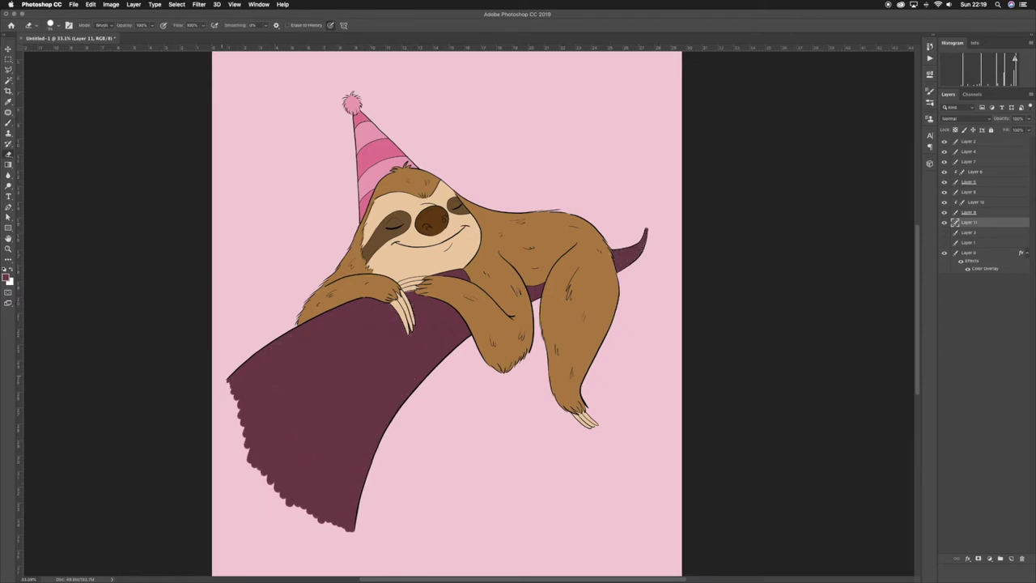
left_click_drag(231, 380, 354, 530)
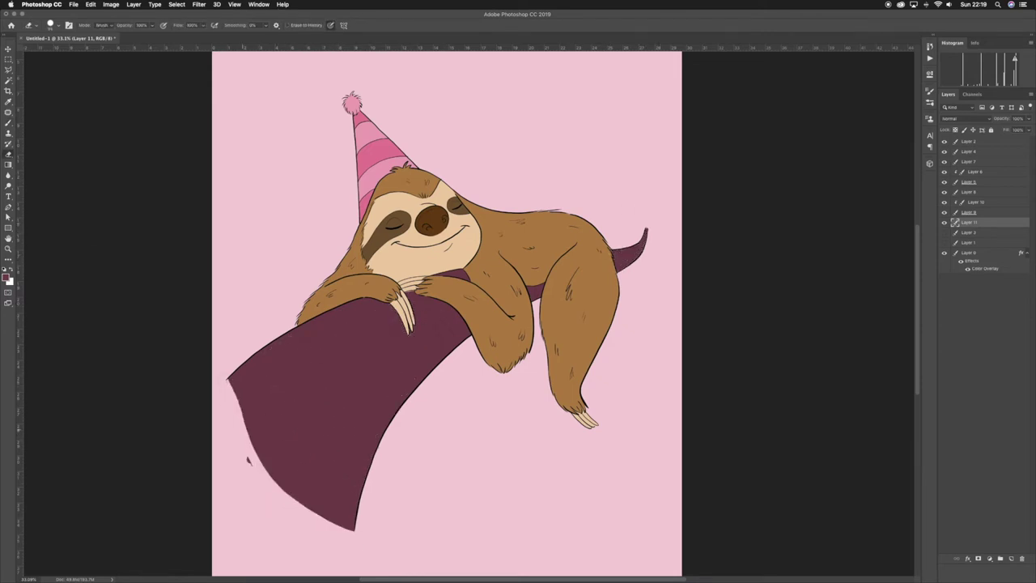
- Add a tan Multiply shading layer above Layer 9 with a chosen brush
left_click(967, 192)
left_click(1011, 558)
left_click(688, 261)
key("b")
right_click(633, 291)
key("Escape")
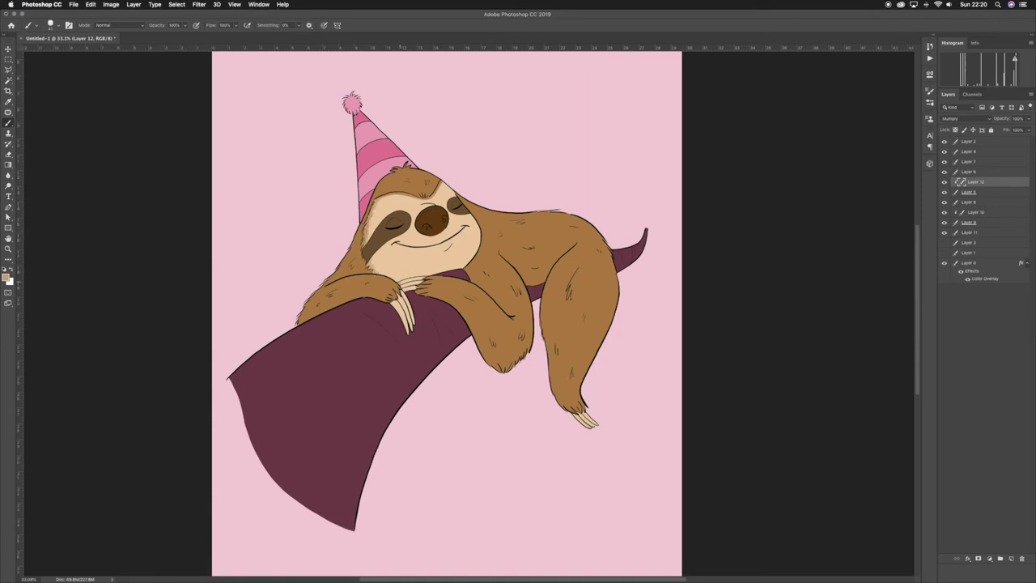
- Move Layer 12 down one place, set its opacity to 42%, and add new layers
left_click_drag(945, 193, 863, 193)
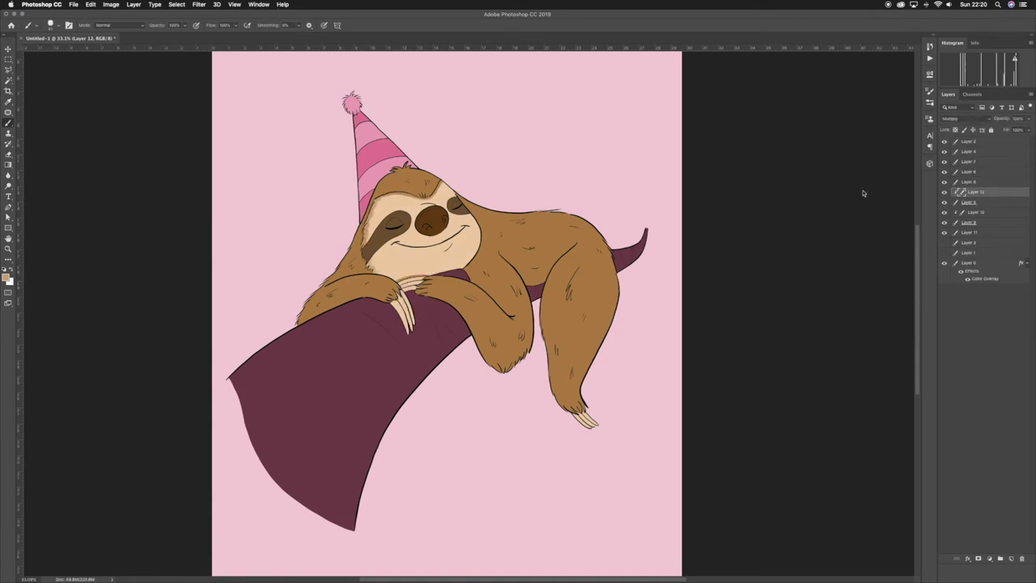
right_click(455, 274)
key("Escape")
key("4")
key("2")
left_click(971, 182)
left_click(1011, 558)
key("ctrl+shift+alt+n")
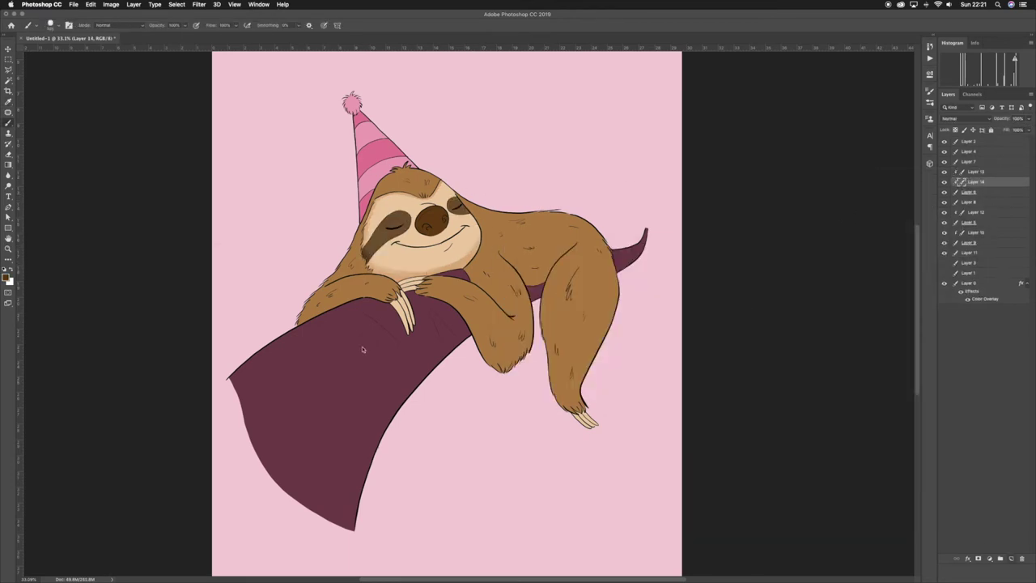
- Highlight the left eyelid, then add a new layer above Layer 7 with darker brown
scroll(459, 190, "up", 5)
left_click_drag(271, 260, 280, 262)
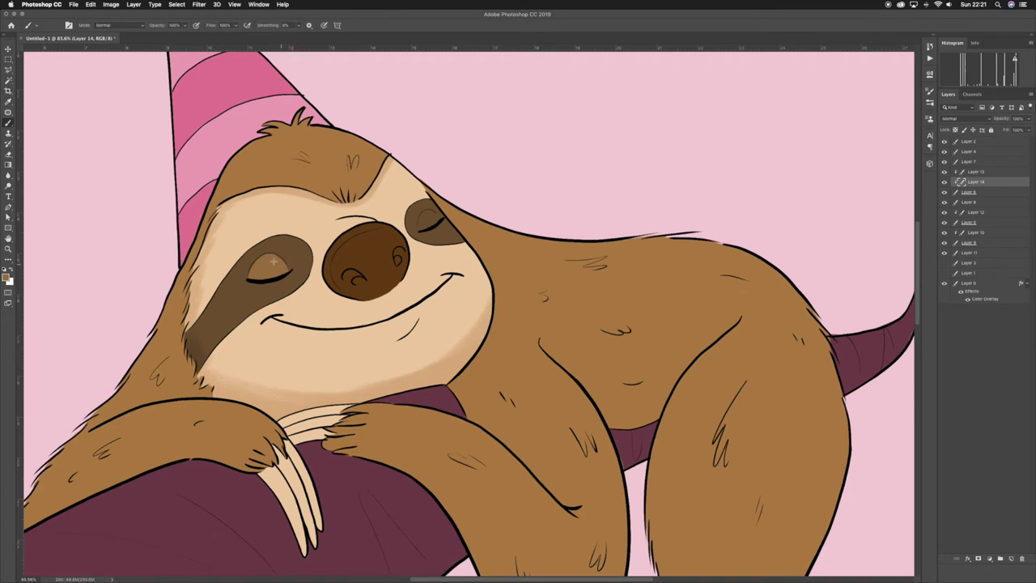
key("ctrl+shift+alt+n")
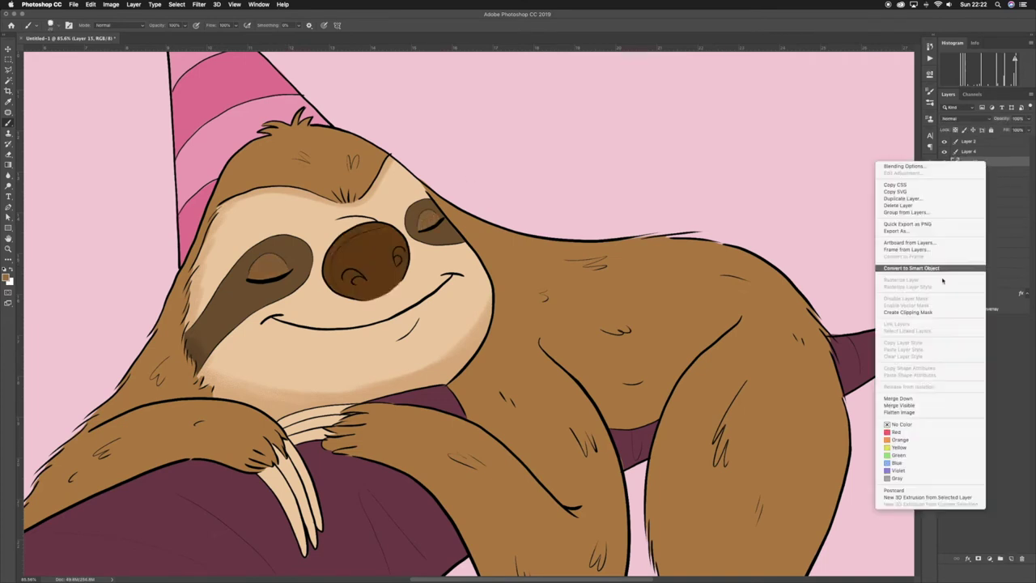
left_click_drag(398, 256, 398, 258)
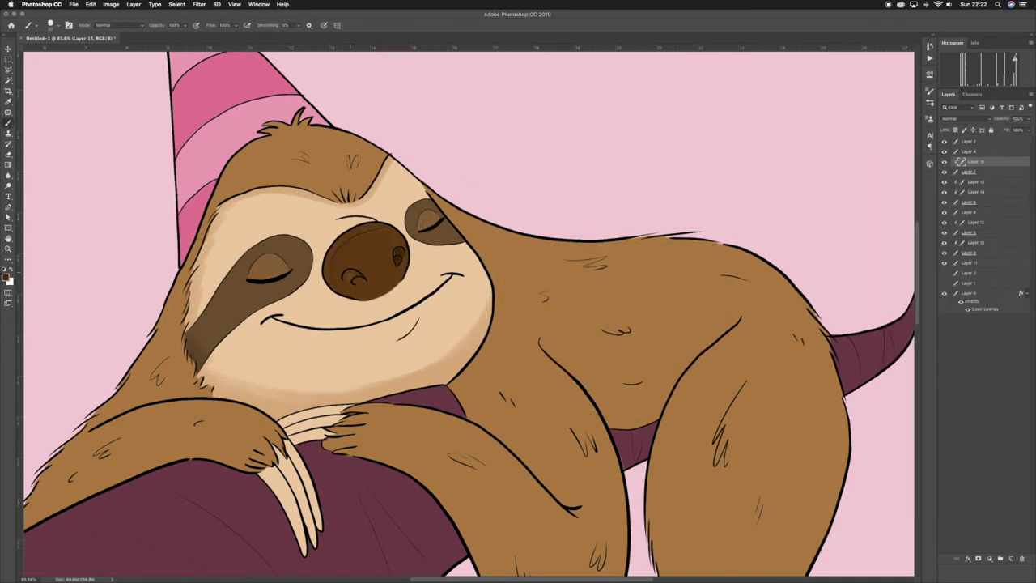
left_click(963, 118)
key("Escape")
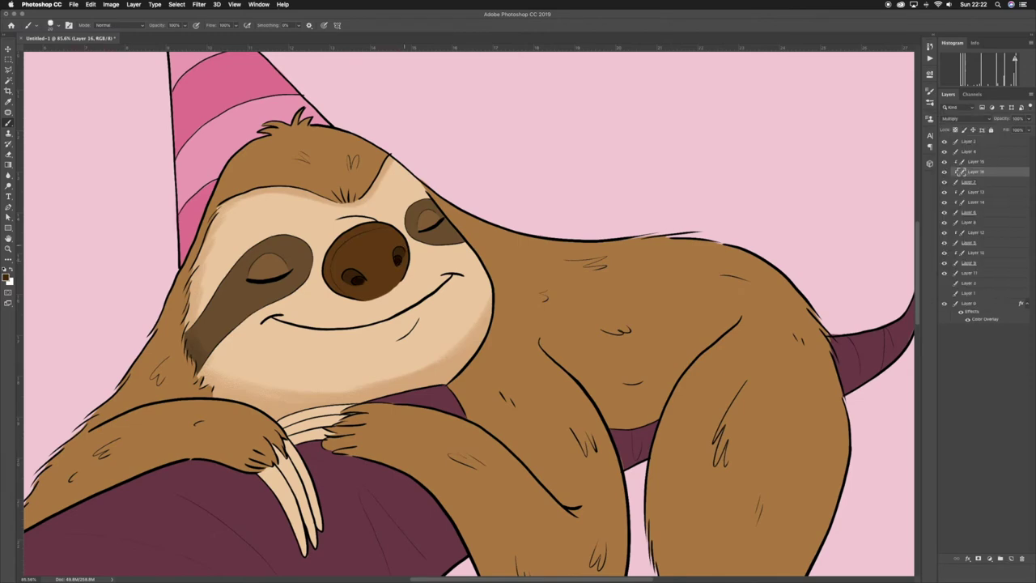
key("ctrl+shift+n")
key("Return")
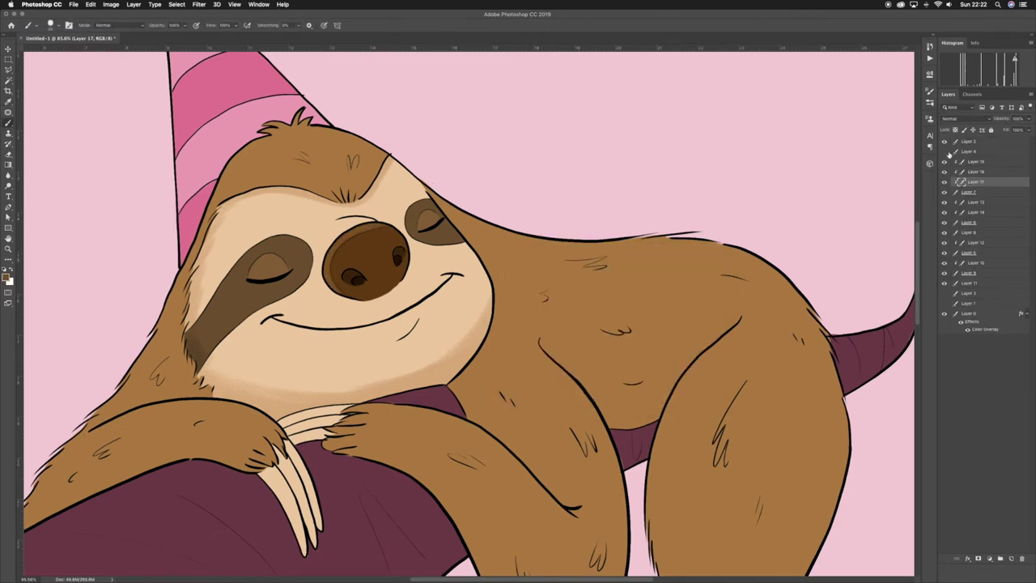
- Paint dark brown Multiply shading on the left arm, right hand and belly at about 40% opacity
left_click(955, 153)
key("ctrl+shift+n")
key("Return")
key("ctrl+0")
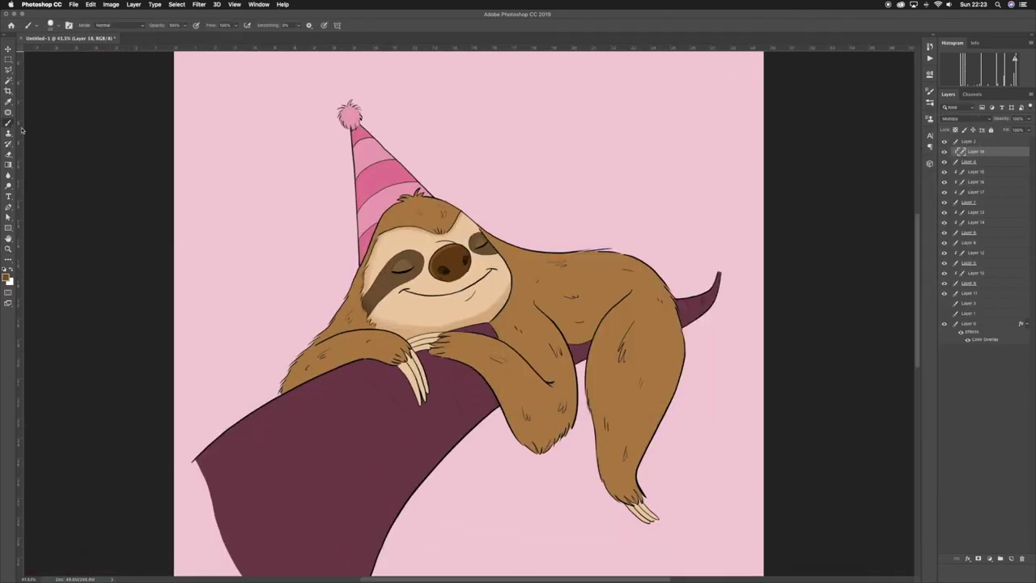
left_click_drag(283, 390, 404, 360)
left_click_drag(514, 413, 566, 445)
mouse_move(559, 323)
left_mouse_down()
mouse_move(587, 335)
mouse_move(611, 299)
left_mouse_up()
key("4")
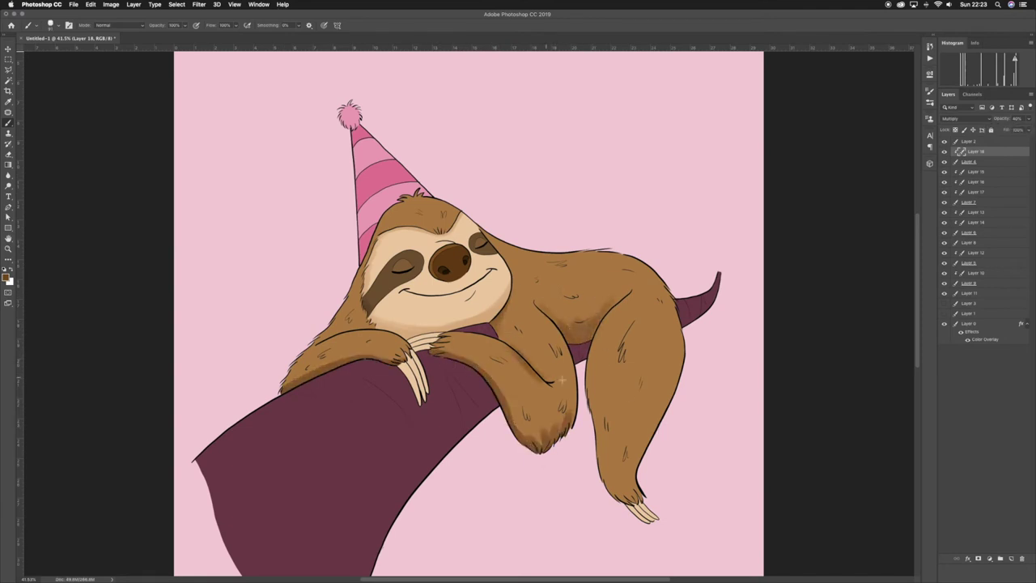
left_click_drag(377, 318, 324, 341)
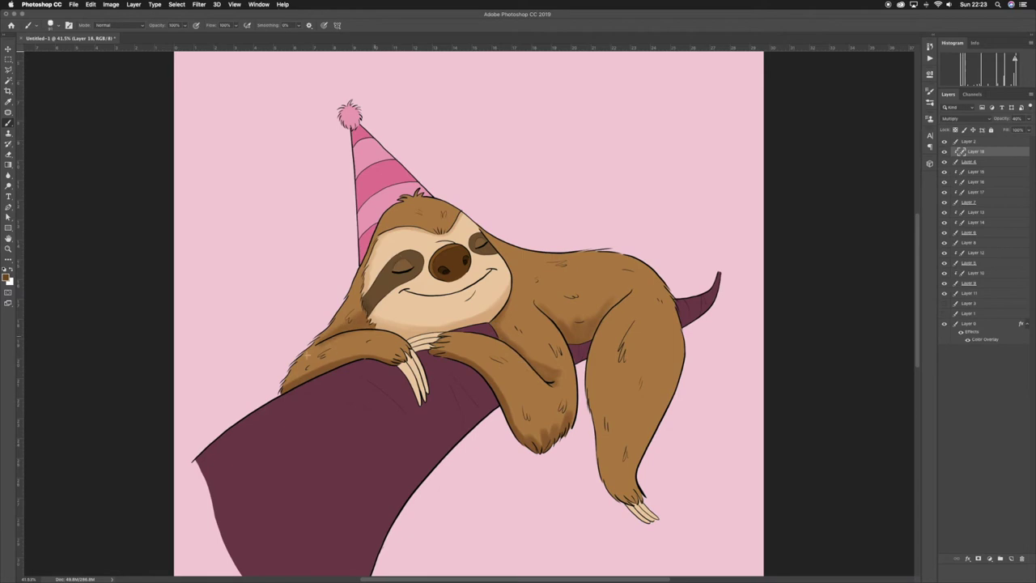
- On a new layer, paint light tan highlights along the sloth's back
key("ctrl+shift+alt+n")
left_click(6, 277)
left_click(643, 279)
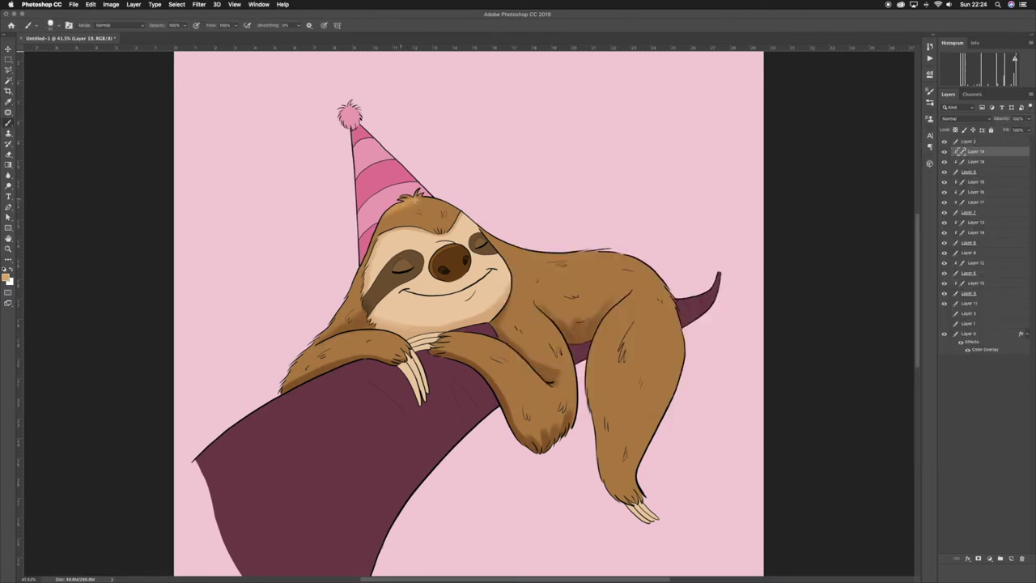
left_click_drag(495, 258, 608, 244)
right_click(615, 290)
key("Escape")
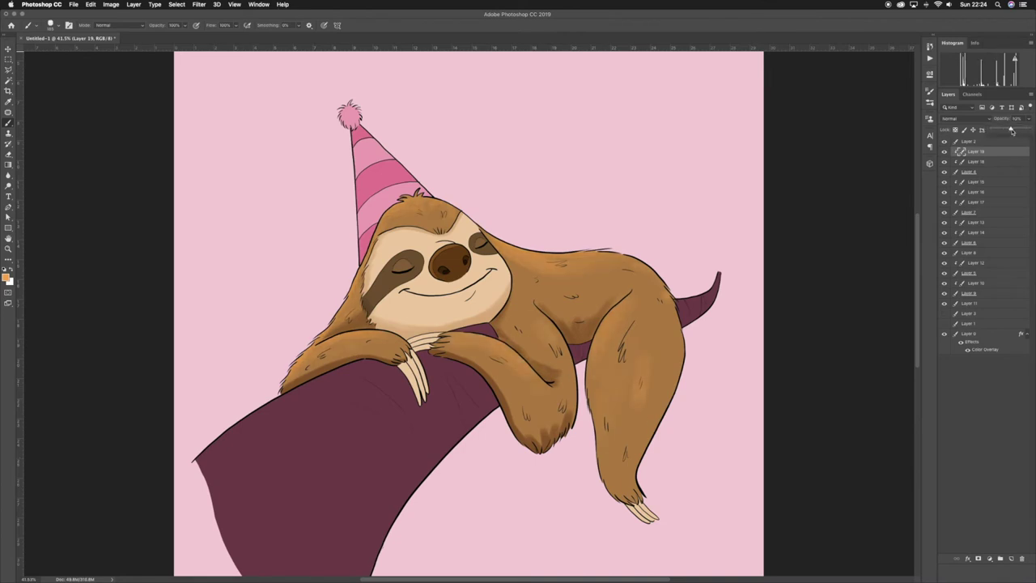
- Add a new shading layer clipped to the layer beneath, set to Multiply
right_click(975, 302)
left_click(910, 382)
left_click(7, 278)
left_click(675, 272)
left_click(963, 118)
left_click(952, 141)
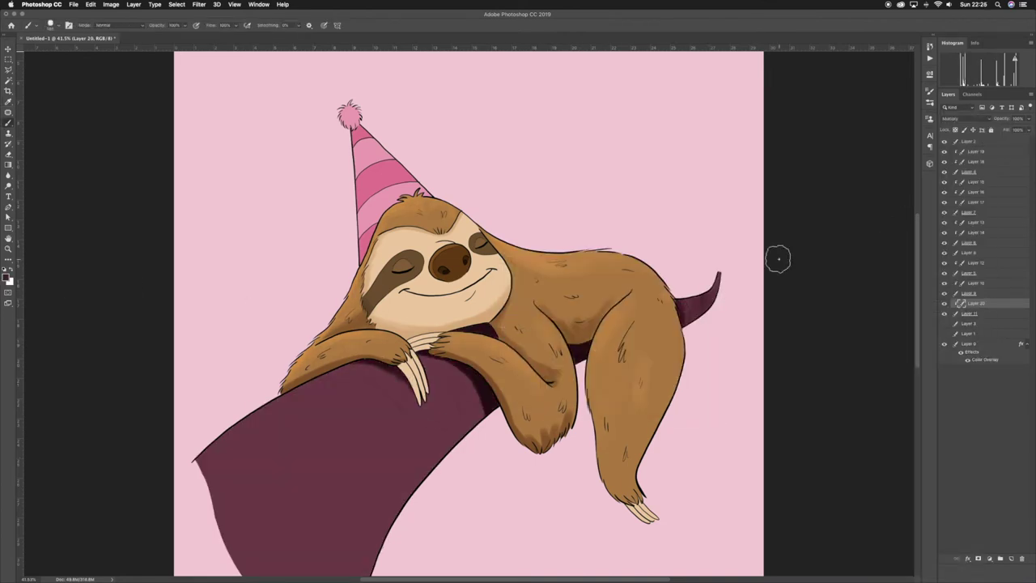
- Paint lighter shading across the purple branch on a new layer
key("ctrl+shift+alt+n")
left_click(6, 277)
left_click(692, 263)
key("b")
left_click_drag(235, 486, 365, 397)
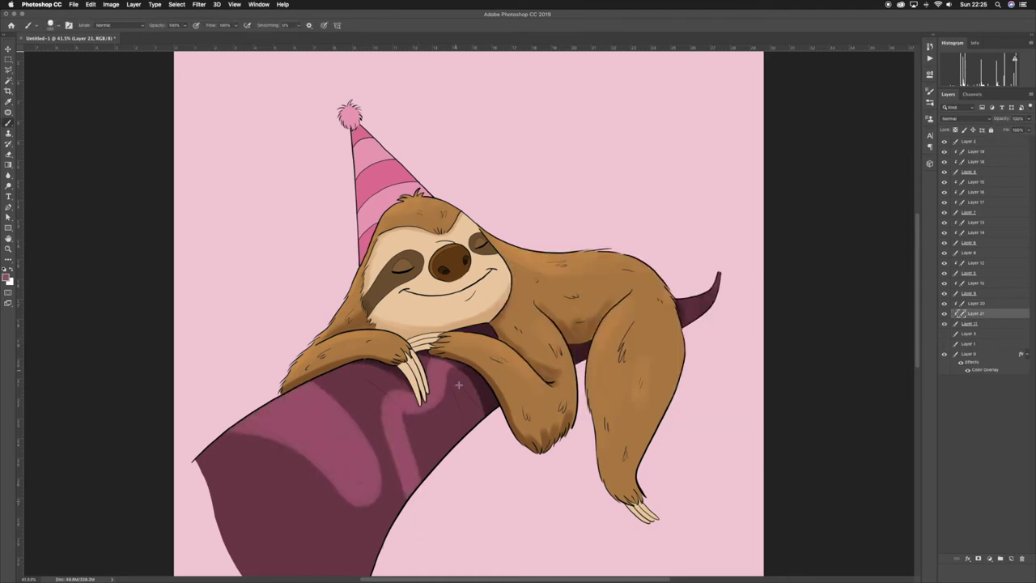
left_click_drag(389, 485, 485, 356)
left_click_drag(227, 502, 271, 563)
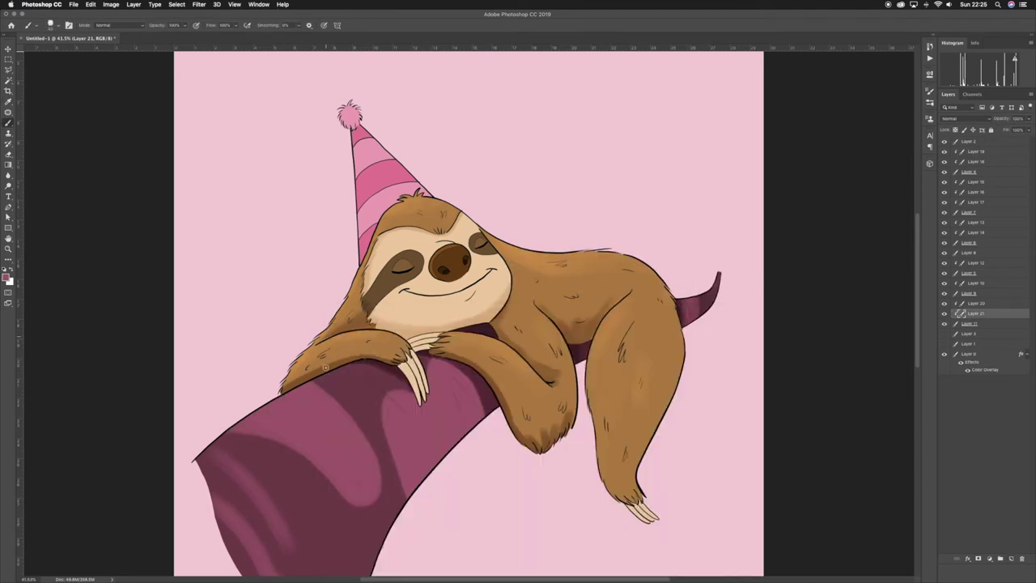
key("z")
left_click(384, 264, "alt")
key("ctrl+plus")
- Paint pink wood-grain lines on a new layer and fade them to 16% opacity
key("ctrl+shift+alt+n")
left_click(6, 277)
key("Return")
key("b")
left_click_drag(291, 518, 404, 332)
left_click_drag(259, 453, 356, 307)
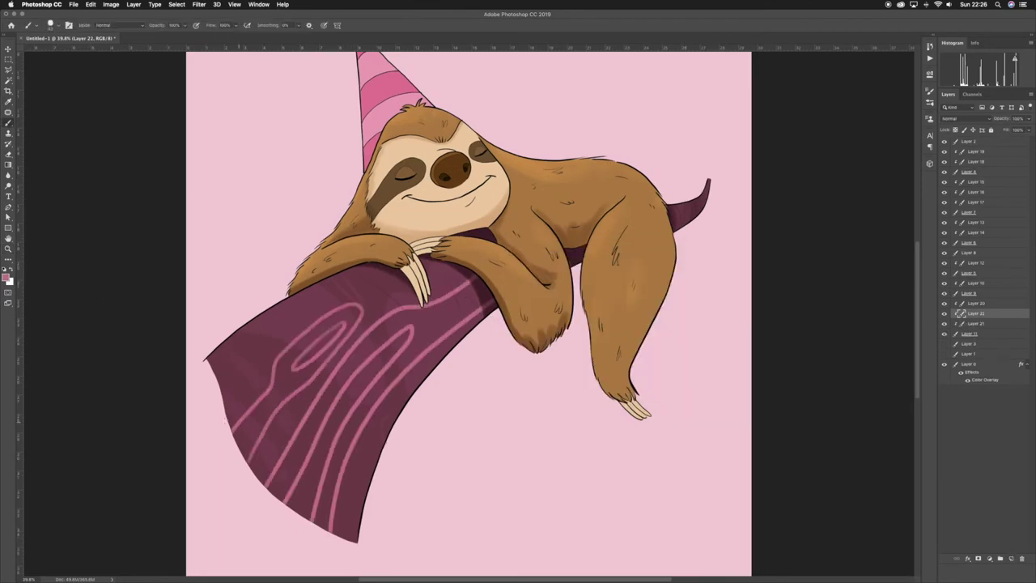
left_click_drag(234, 405, 397, 279)
left_click_drag(218, 380, 380, 267)
left_click_drag(1028, 118, 762, 158)
- Add a Multiply layer of the sloth's brown for fur shading at 56% opacity
left_click(971, 256)
key("ctrl+shift+alt+n")
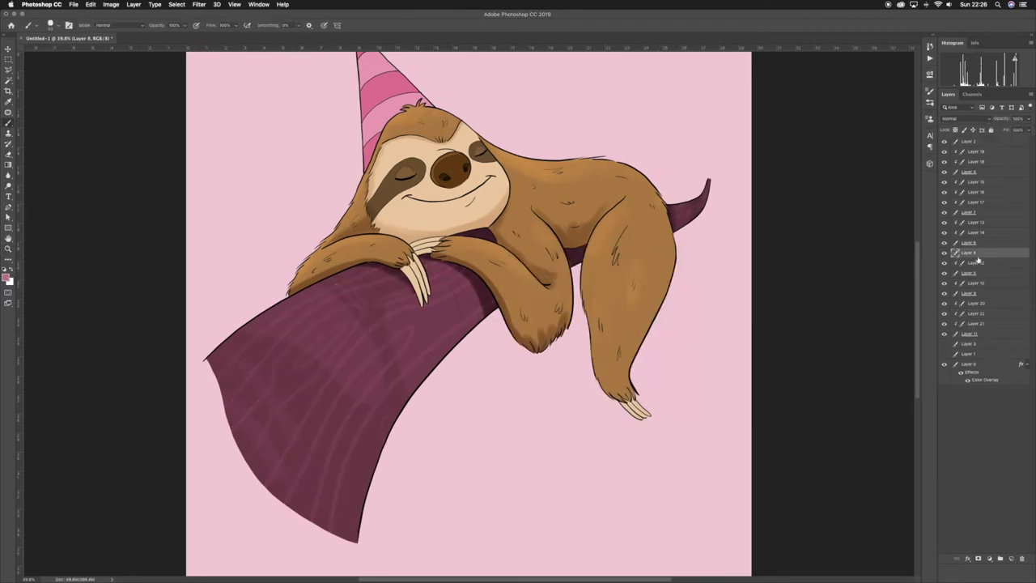
left_click(612, 328, "alt")
key("shift+alt+m")
left_click_drag(1028, 118, 1002, 130)
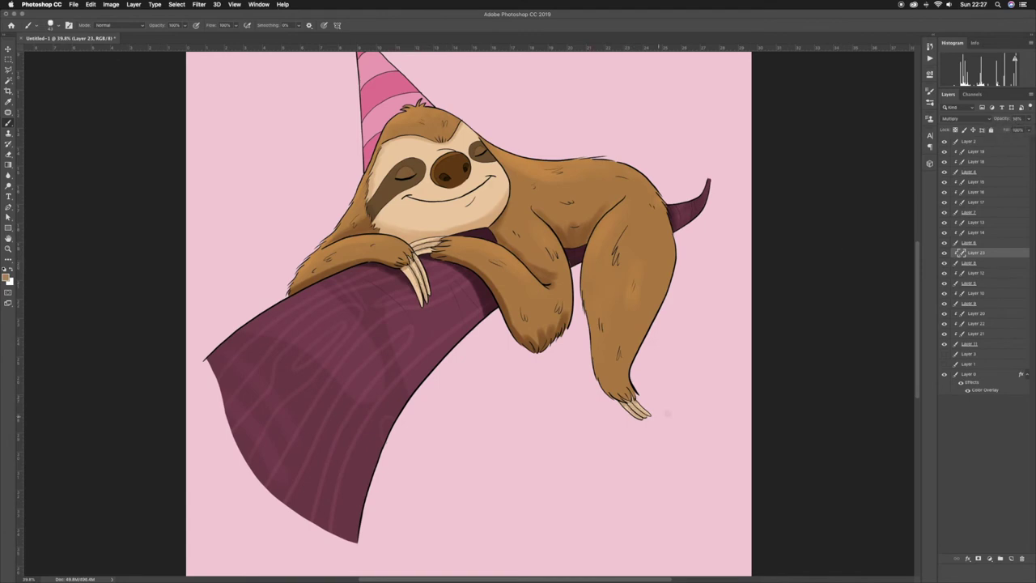
- Select the sloth artwork layers and group them into Group 1 under Layer 24
key("z")
key("ctrl+0")
left_click(971, 152)
left_click(968, 343, "shift")
key("ctrl+g")
left_click(971, 141)
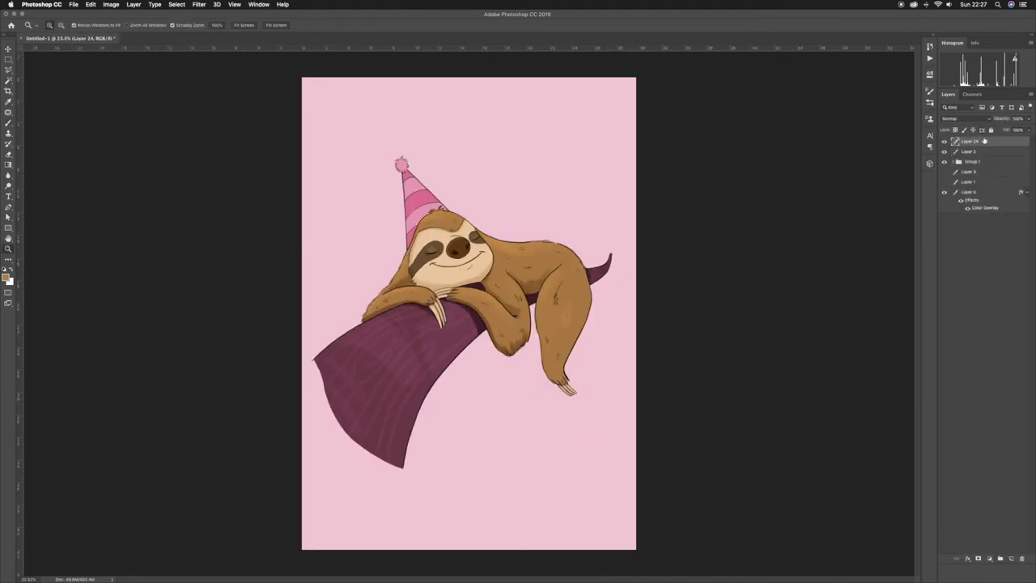
- Try a purple hue on the hat's Layer 10, then cancel to keep it pink
key("ctrl+shift+alt+n")
key("ctrl+plus")
left_click(956, 162)
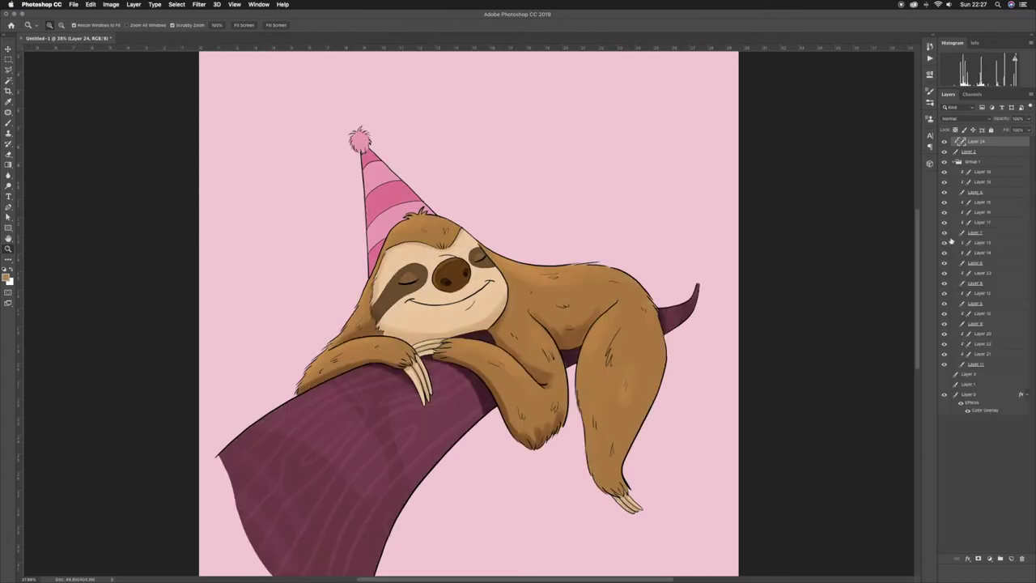
right_click(975, 313)
key("ctrl+u")
mouse_move(675, 161)
left_mouse_down()
mouse_move(654, 162)
mouse_move(688, 161)
left_mouse_up()
left_click(765, 137)
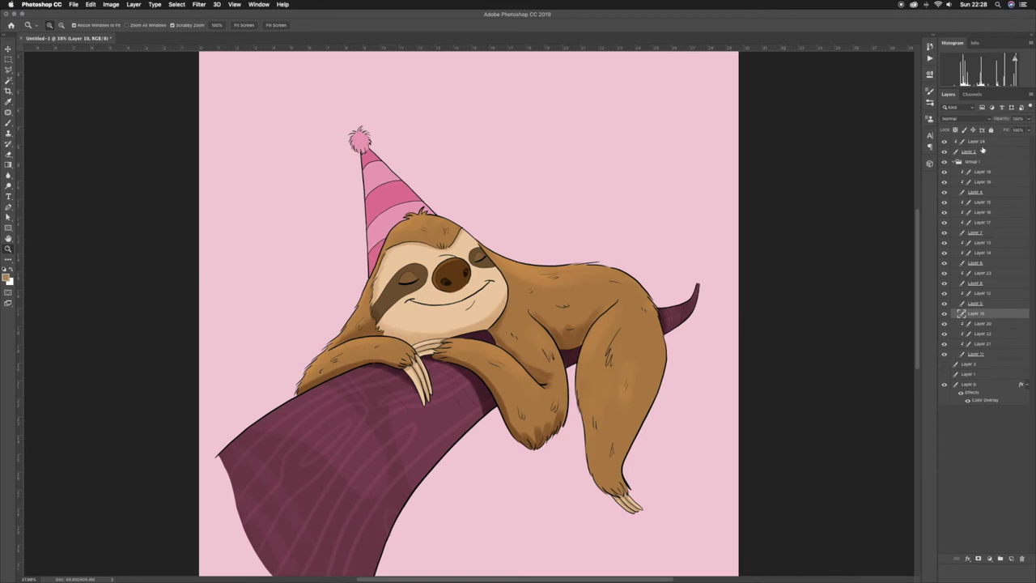
- Add a new layer above Layer 10 and set up the brush
left_click(971, 313)
key("ctrl+shift+n")
key("Return")
key("b")
right_click(405, 289)
key("Escape")
- Paint white stripes on the hat on a clipped layer blended as Overlay
key("x")
key("ctrl+shift+n")
key("Return")
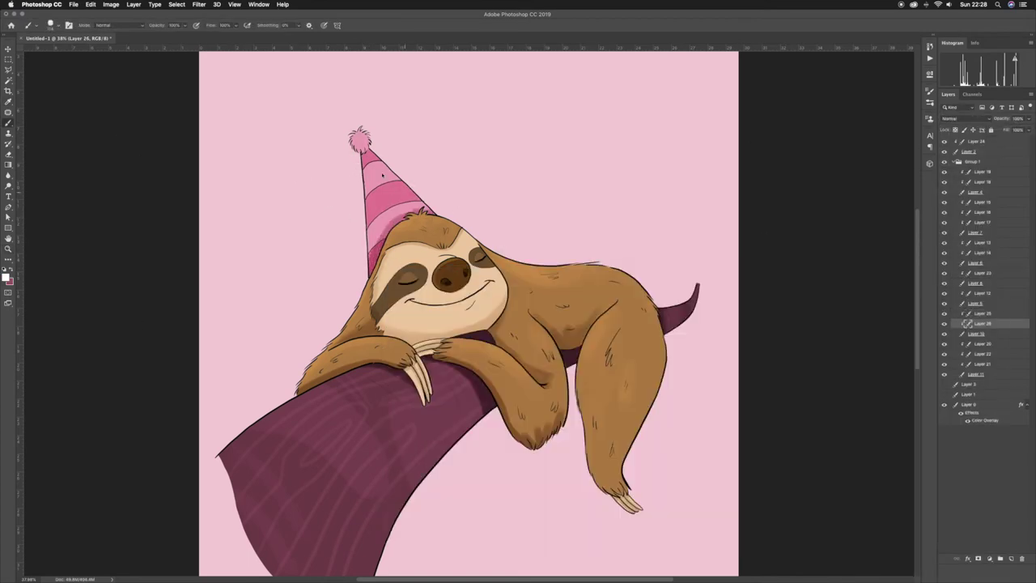
left_click_drag(368, 190, 409, 174)
left_click(963, 118)
left_click(963, 212)
- Paint the hat's pompom white on a new Normal layer
key("ctrl+shift+n")
key("Return")
left_click_drag(356, 136, 364, 146)
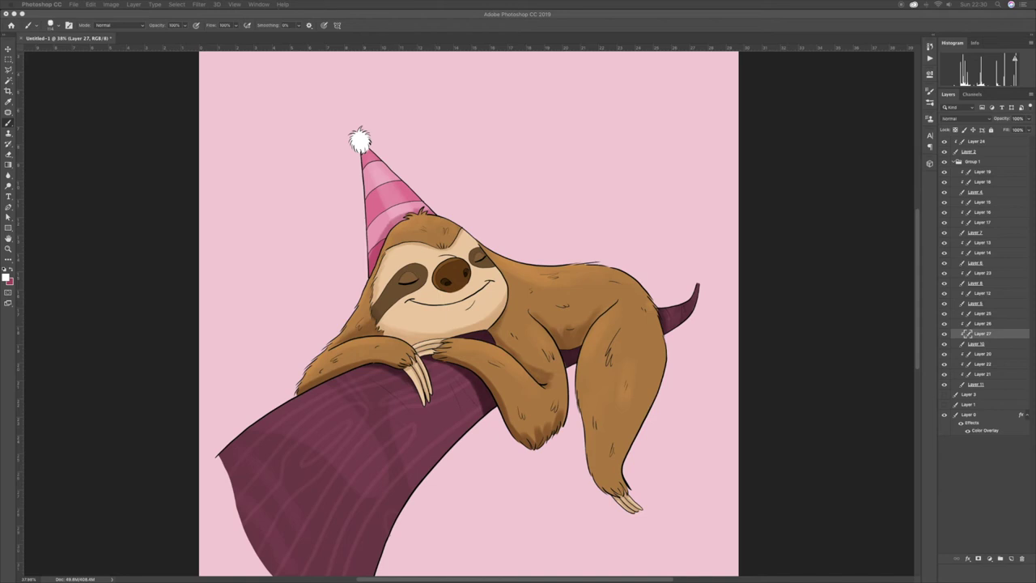
- Select Layer 24 and choose a new highlight colour in the Color Picker
left_click(975, 141)
key("x")
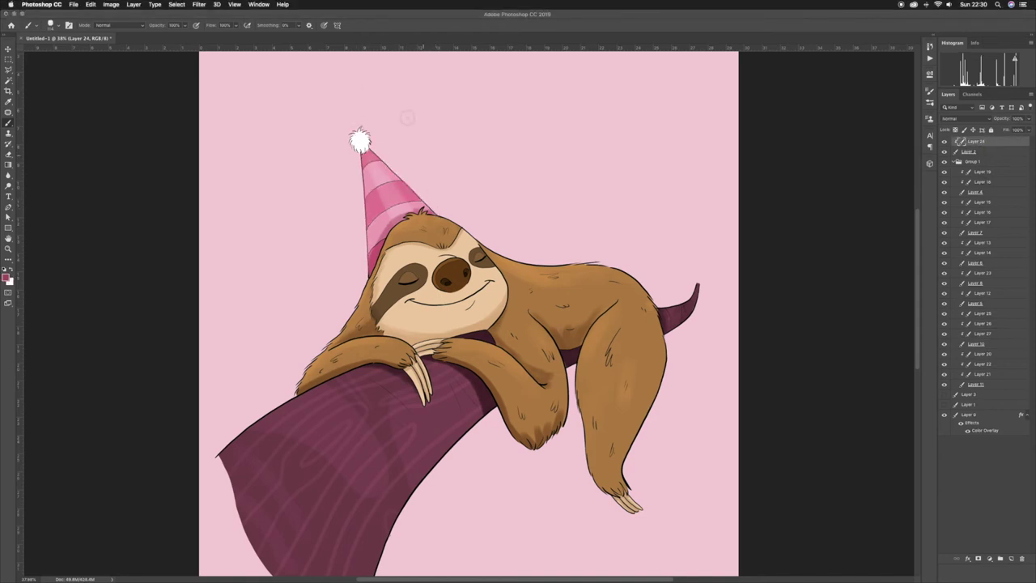
left_click(7, 277)
left_click(567, 315)
key("Return")
- Brush highlights on the hanging leg, front arm, left forearm and nose rim
left_click_drag(587, 341, 629, 505)
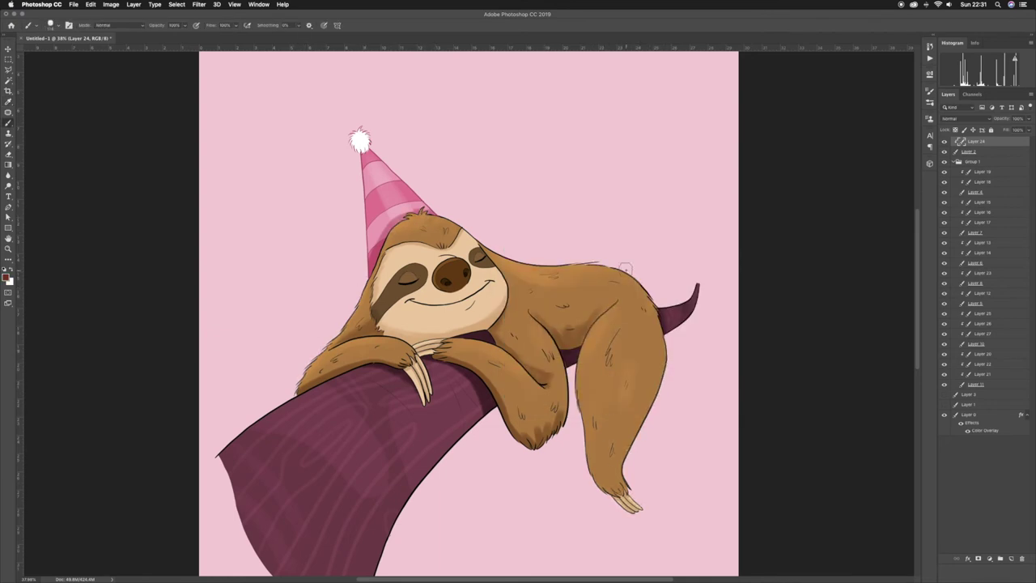
mouse_move(565, 329)
left_mouse_down()
mouse_move(558, 437)
mouse_move(498, 310)
left_mouse_up()
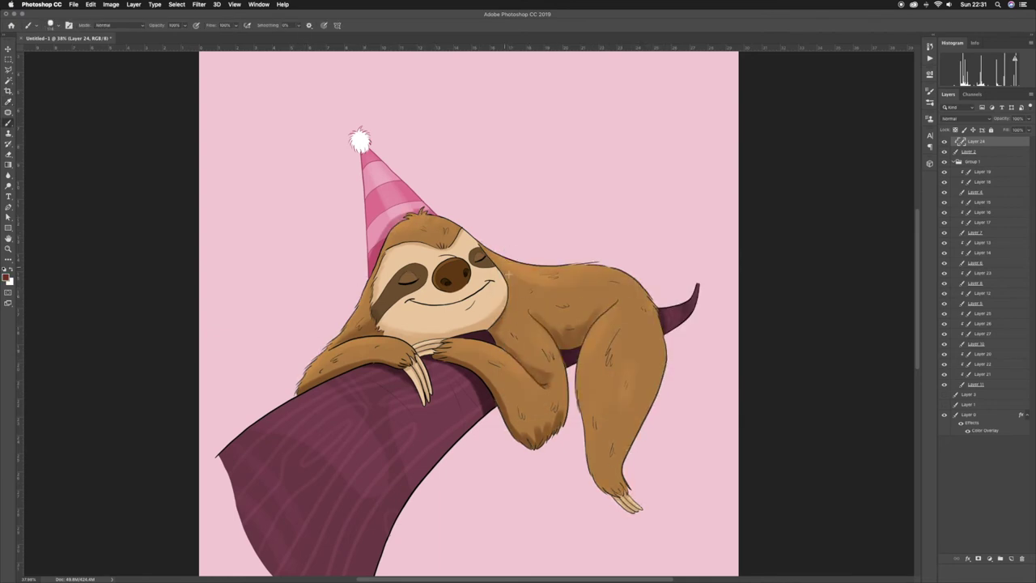
left_click_drag(351, 353, 425, 401)
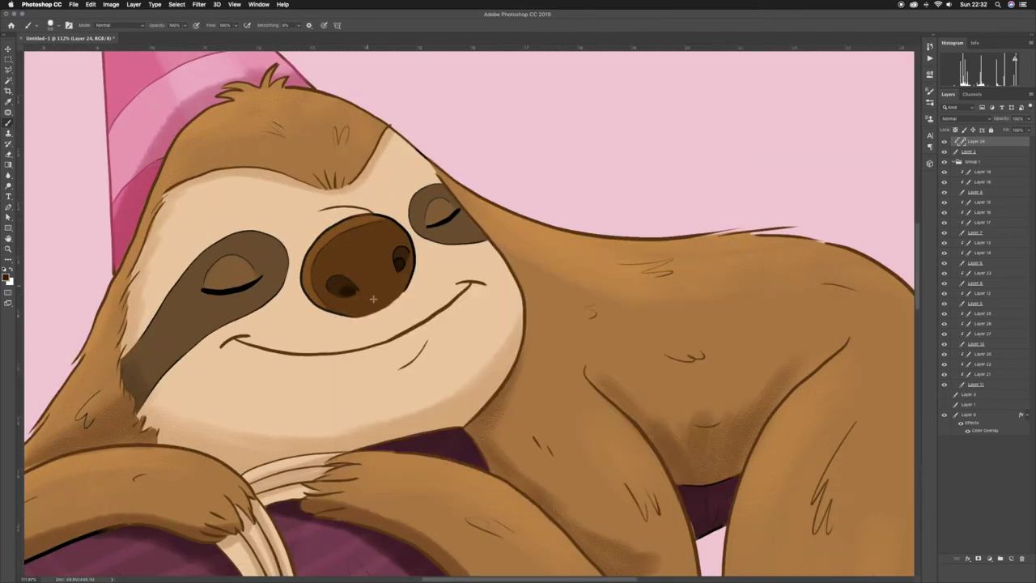
left_click_drag(408, 290, 386, 225)
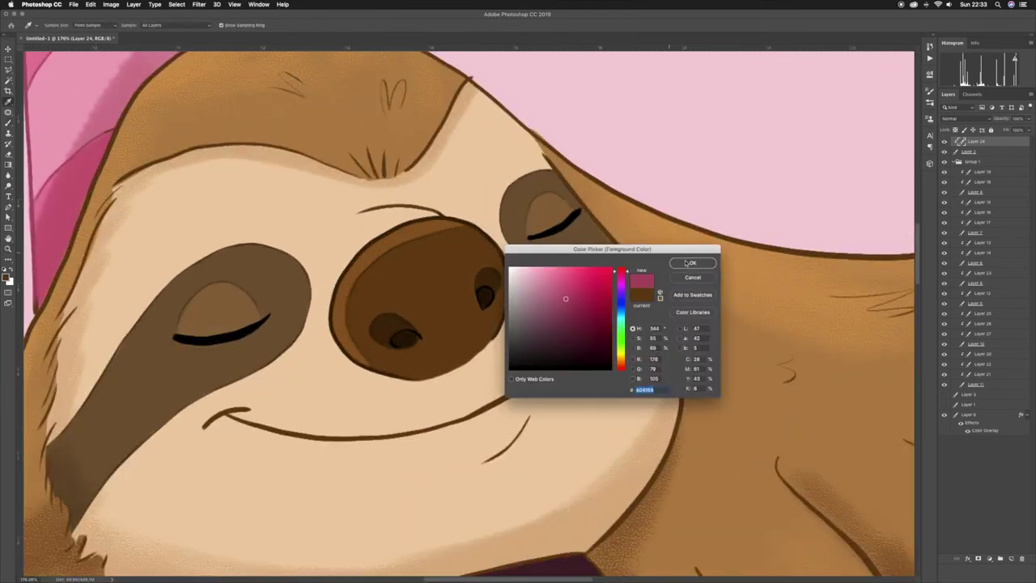
- Select Layer 2 and size the Eraser to clean up the head and branch line art
key("z")
left_click(229, 302, "alt")
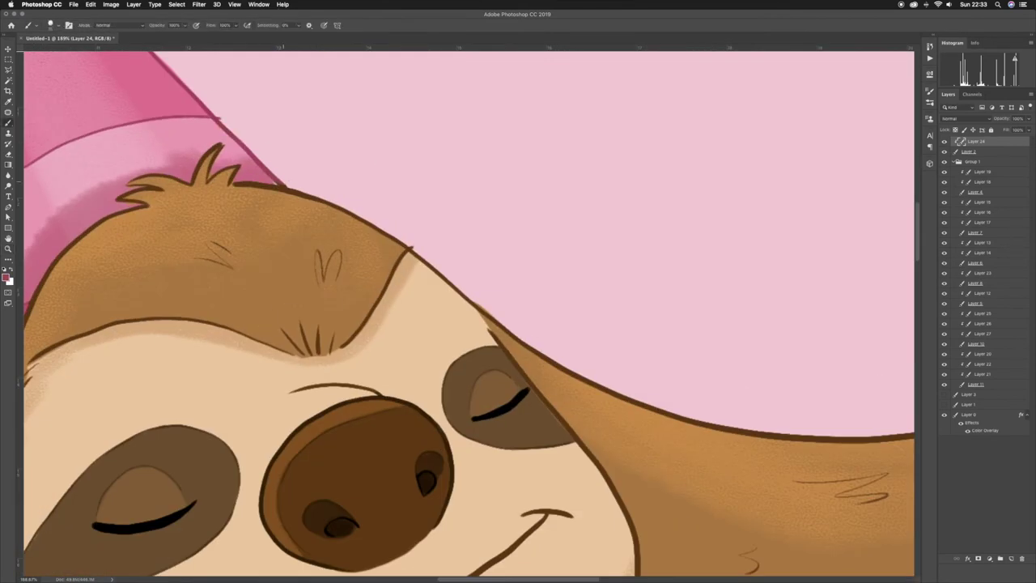
scroll(146, 553, "up", 2)
key("b")
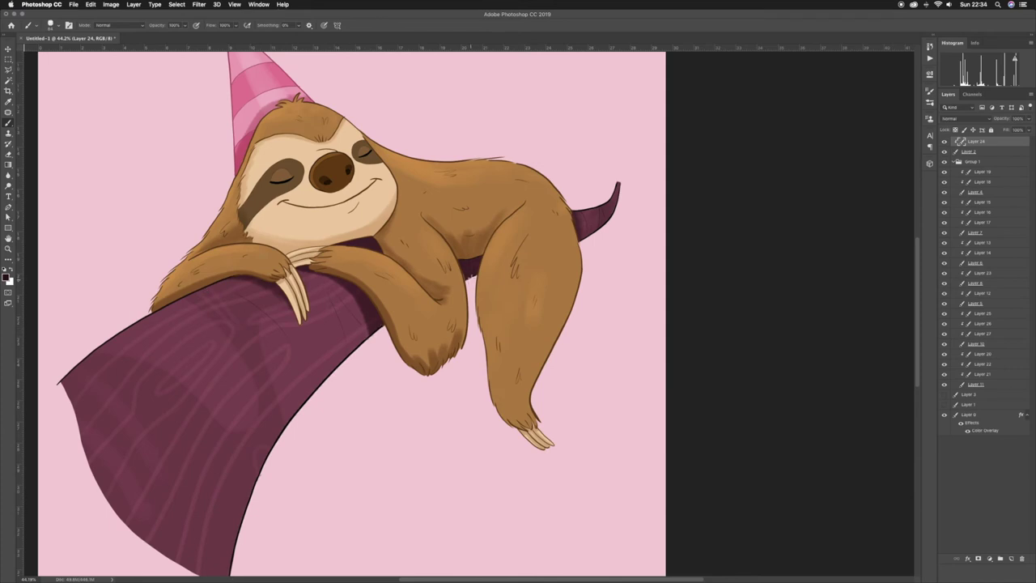
left_click(969, 151)
key("e")
right_click(179, 306)
key("Escape")
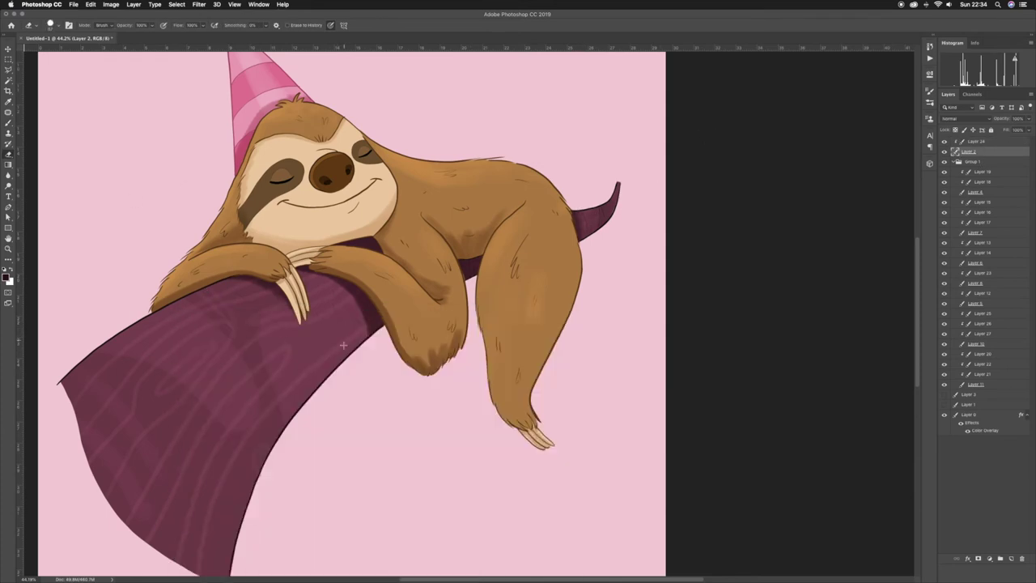
- Create Layer 28 beneath Group 1 and load a large soft brush
key("ctrl+0")
left_click(958, 161)
key("b")
right_click(513, 338)
key("Return")
- Paint a soft white glow around the sloth at 60% opacity, then add an Overlay layer
left_click_drag(389, 243, 566, 340)
left_click_drag(1028, 118, 1004, 128)
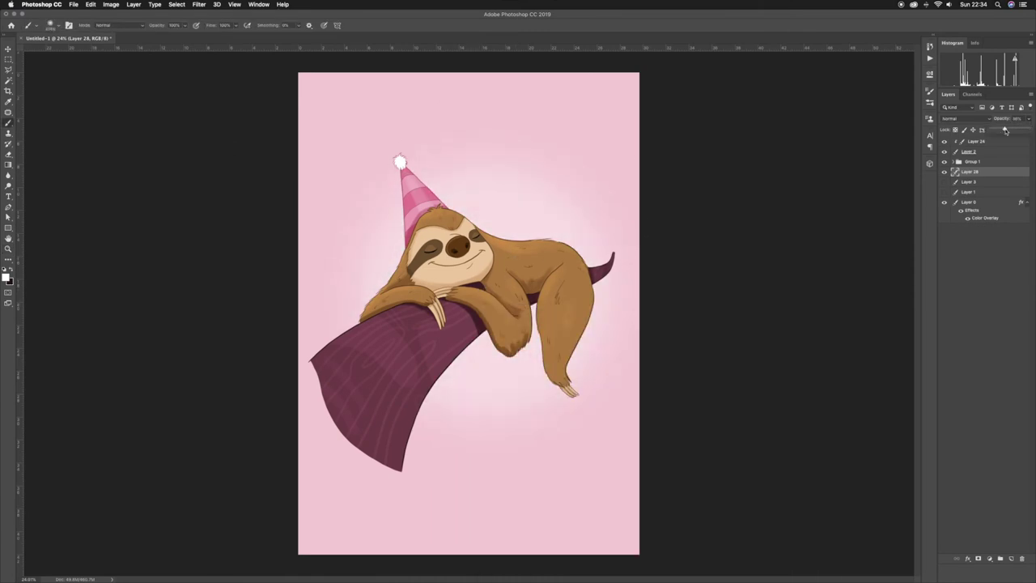
right_click(976, 151)
key("ctrl+shift+n")
- Brush yellow rim light along the top of the sloth's head and back
right_click(474, 174)
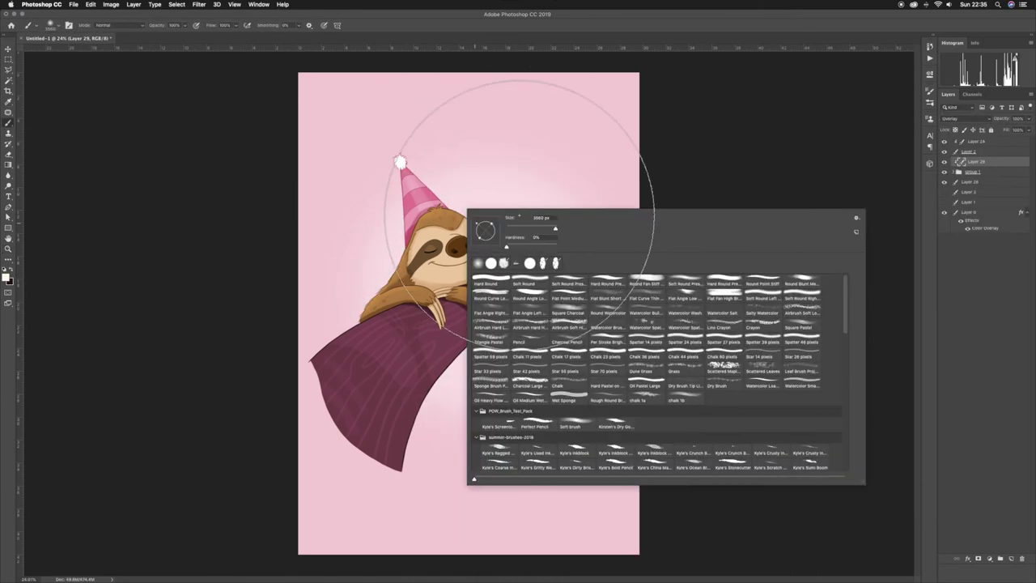
key("Escape")
scroll(523, 220, "up", 3)
right_click(486, 195)
key("Escape")
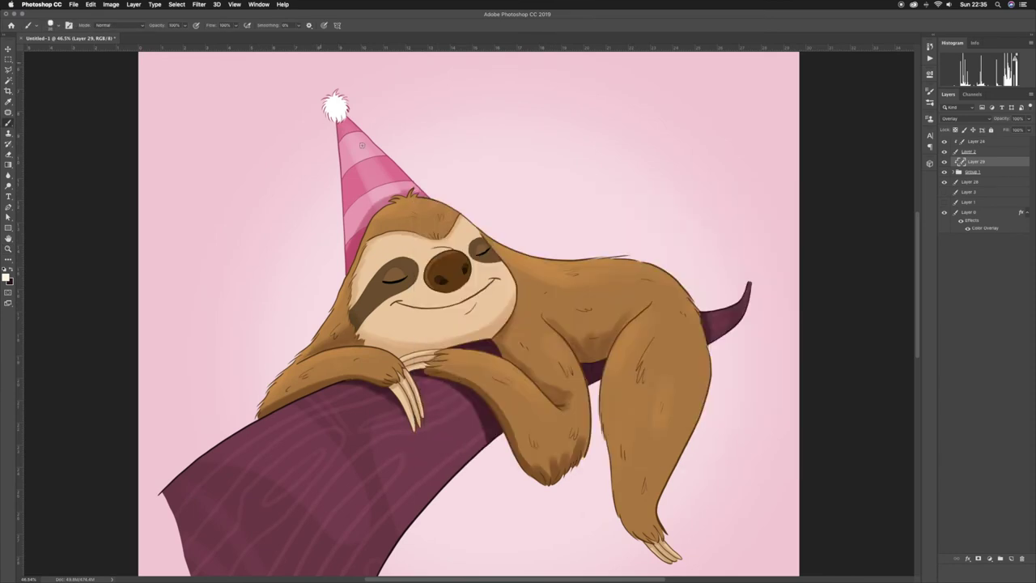
left_click_drag(422, 201, 490, 244)
right_click(485, 226)
key("Escape")
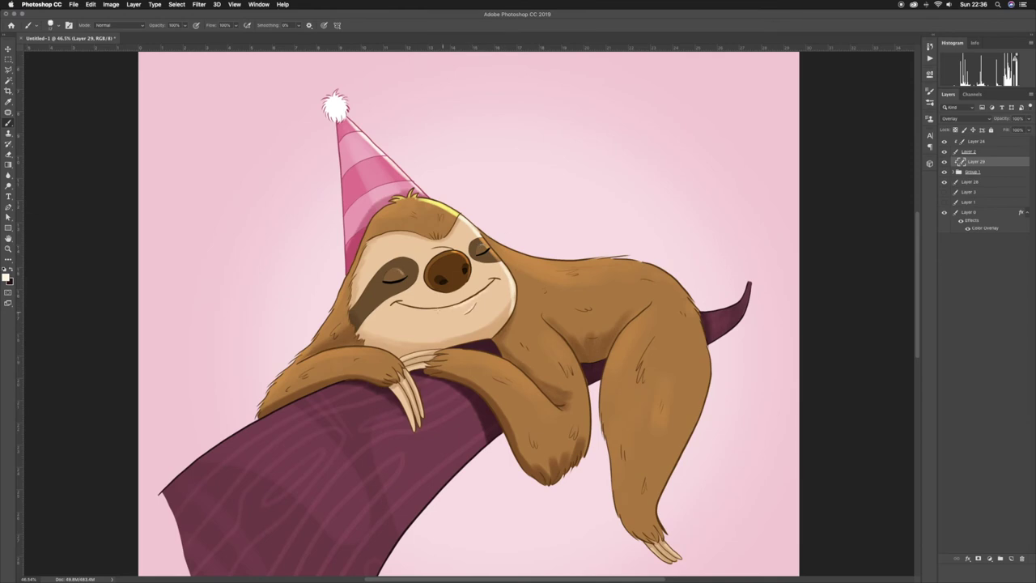
right_click(514, 303)
key("Escape")
left_click_drag(479, 236, 615, 257)
- Set the rim light to 61% and extend it down the body, front arm and claws
left_click_drag(1013, 131, 1007, 131)
left_click_drag(689, 301, 657, 540)
left_click_drag(558, 333, 586, 456)
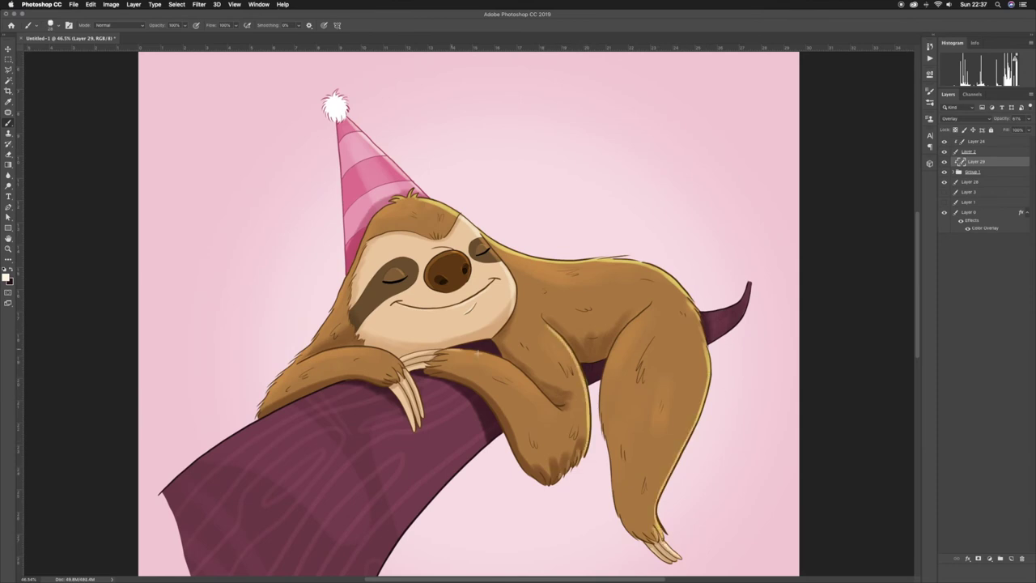
left_click_drag(407, 417, 416, 371)
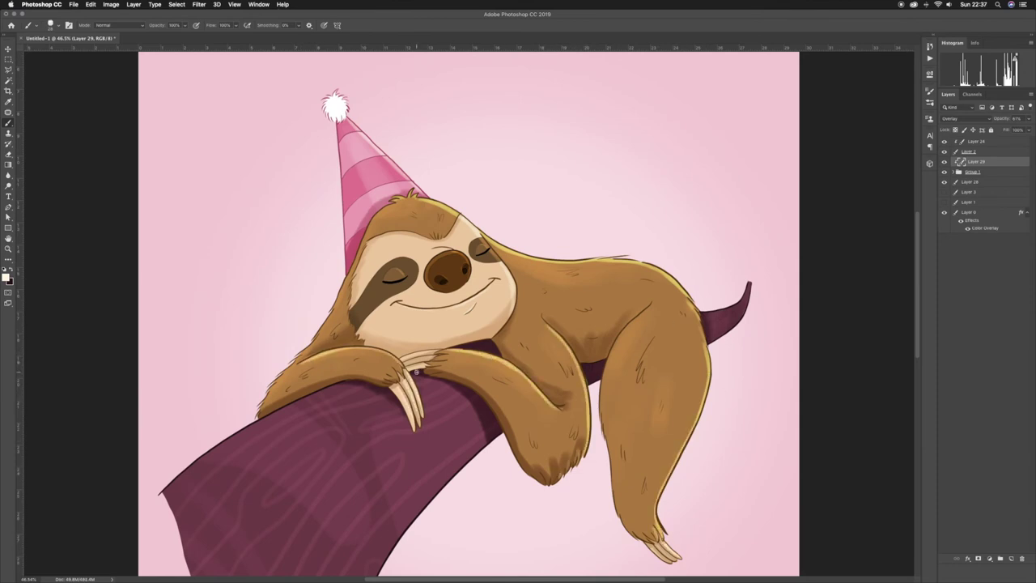
key("z")
scroll(208, 288, "down", 3)
left_click_drag(235, 288, 209, 288)
key("ctrl+shift+alt+n")
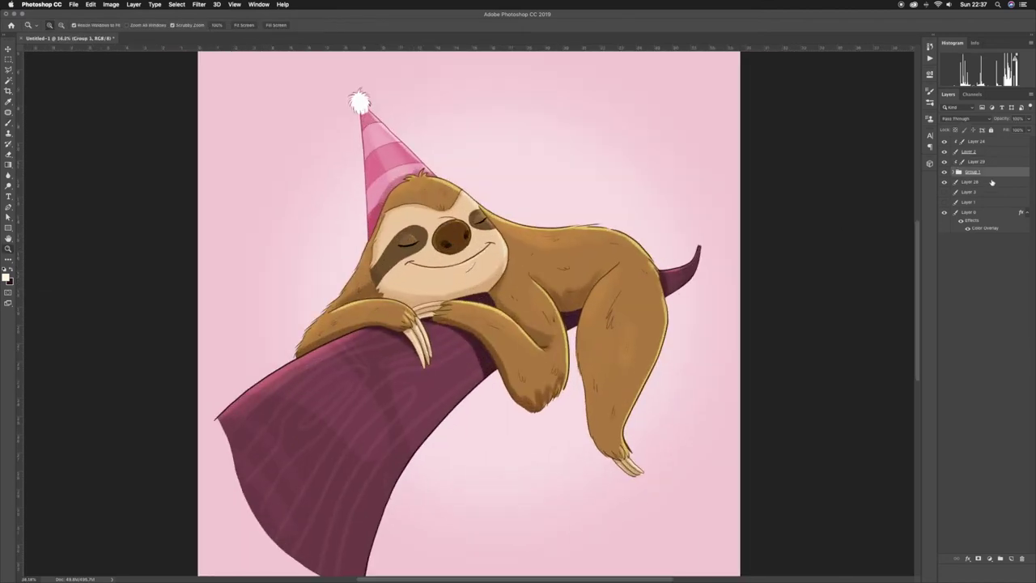
- Fade the stroke near the hat to 26% opacity
key("b")
right_click(472, 261)
key("Escape")
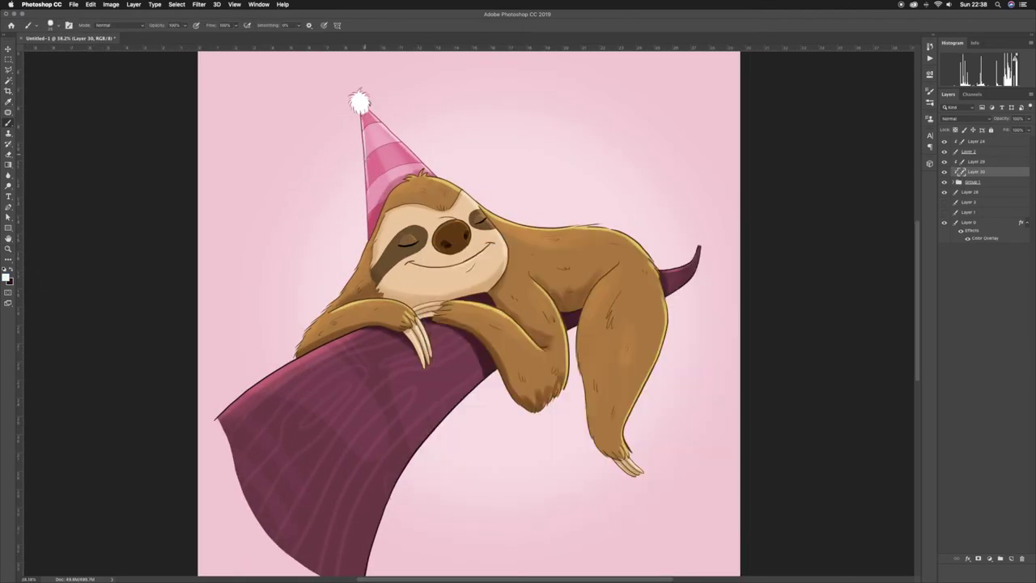
left_click_drag(1019, 127, 1000, 130)
key("ctrl+0")
key("z")
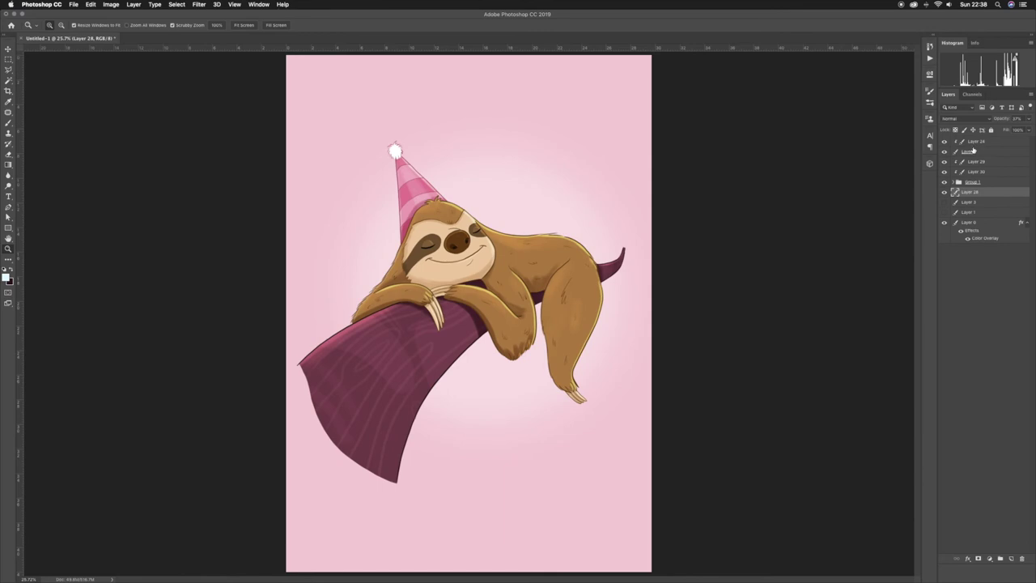
- Add a Hue/Saturation adjustment, a Color Overlay on Layer 29, and Soft Light on the glow layer
left_click(975, 144)
key("Return")
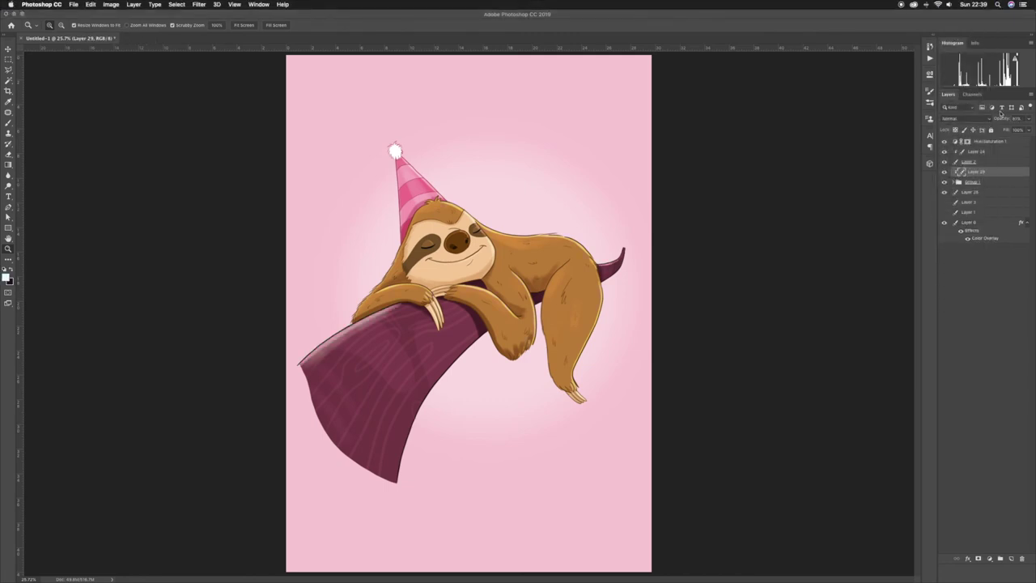
left_click(693, 261)
left_click(839, 301)
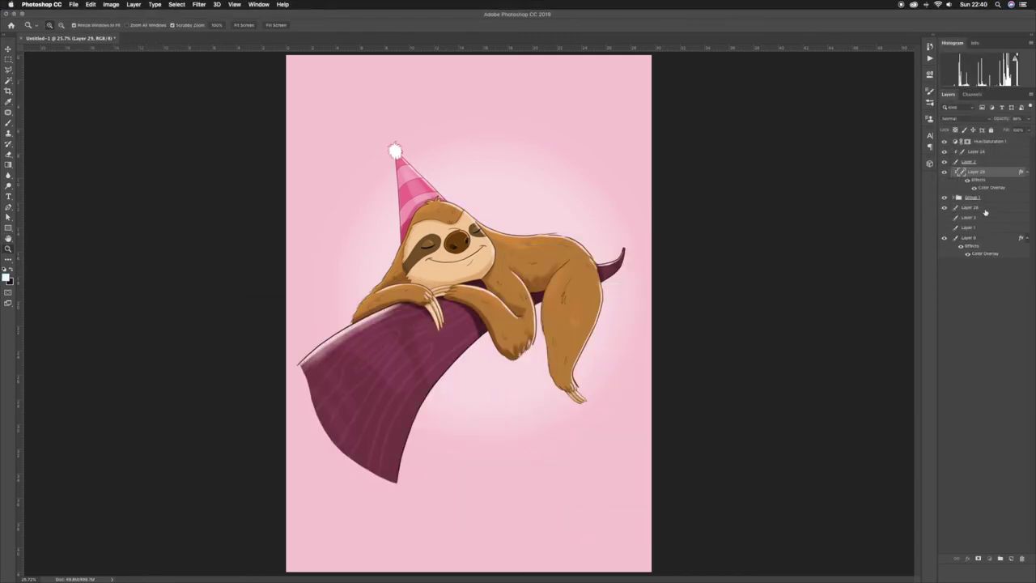
left_click(979, 207)
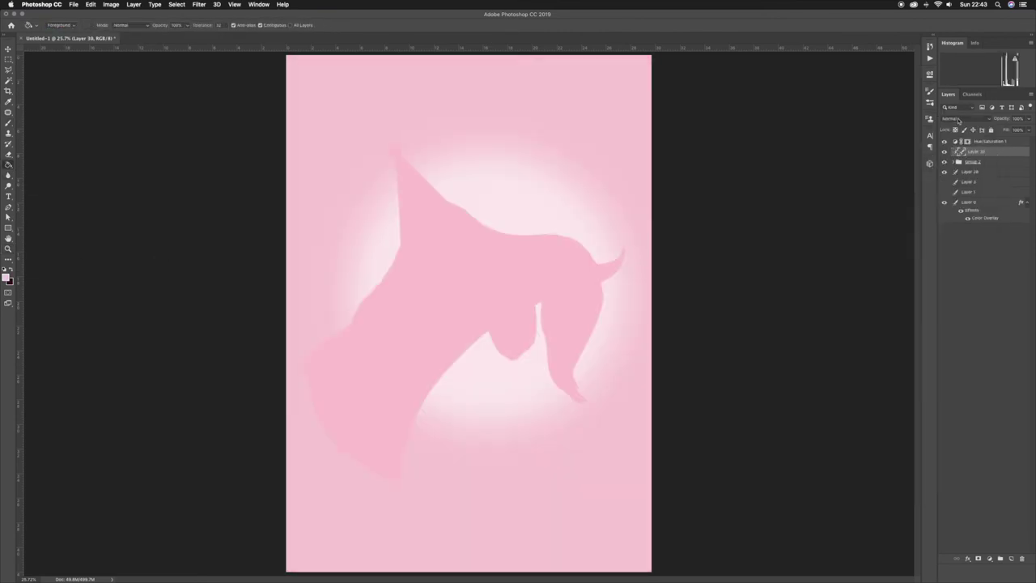
left_click(953, 211)
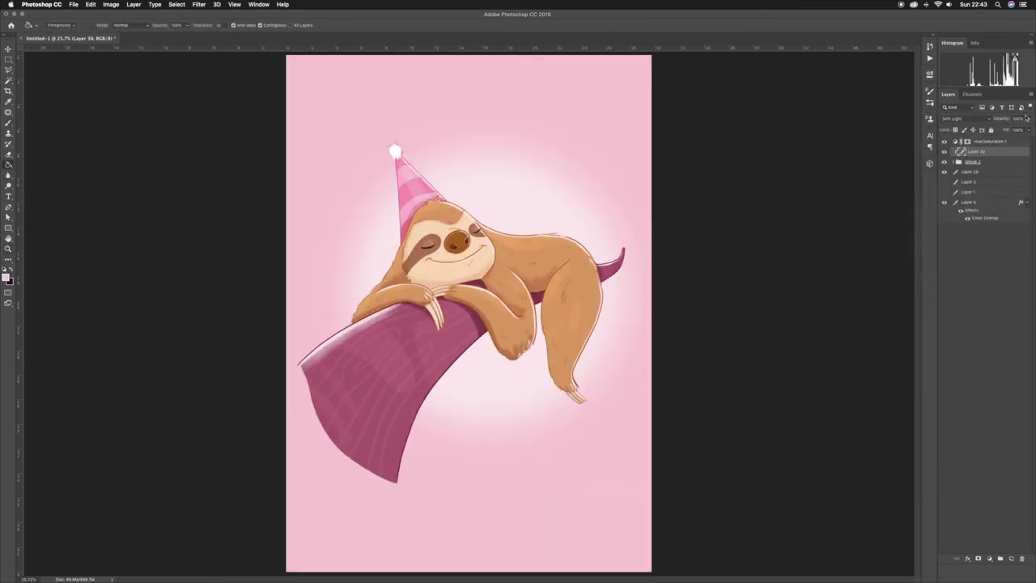
- Create a new empty layer above Layer 28 with a brush preset ready
left_click(971, 172)
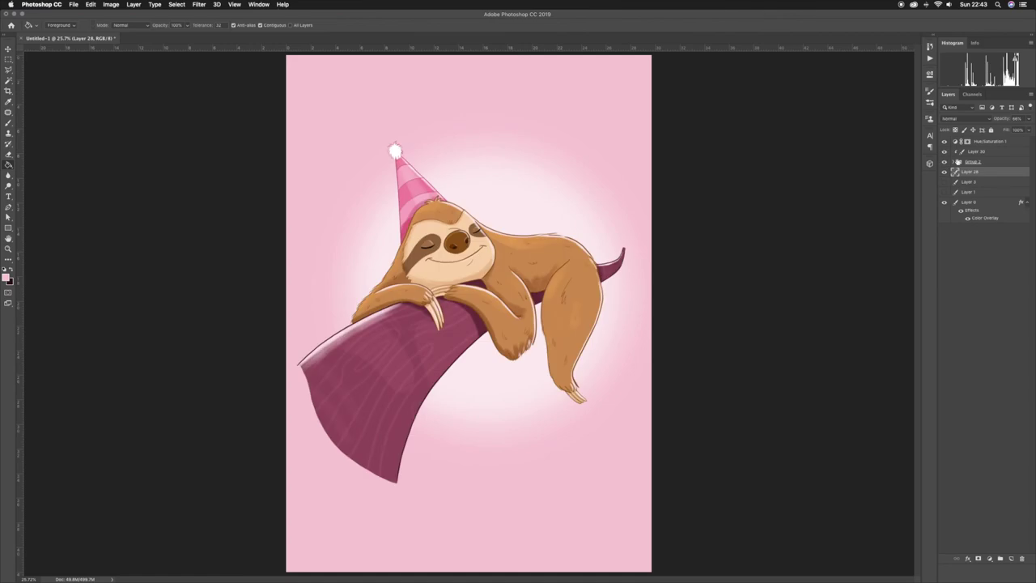
key("ctrl+shift+alt+n")
key("b")
right_click(481, 305)
key("Escape")
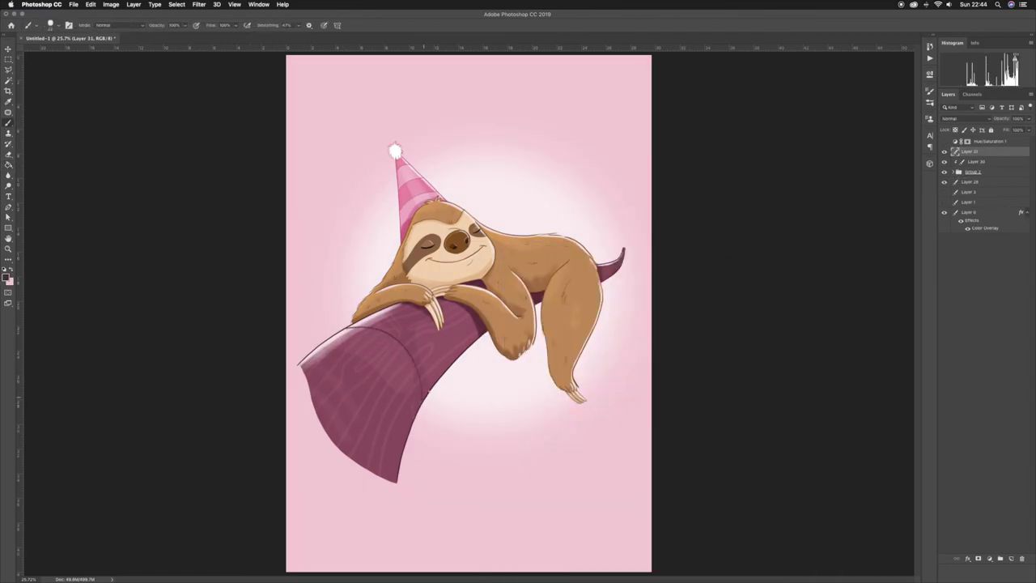
- Paint dark beaded vines hanging from the branch on Layer 31
left_click_drag(436, 386, 447, 362)
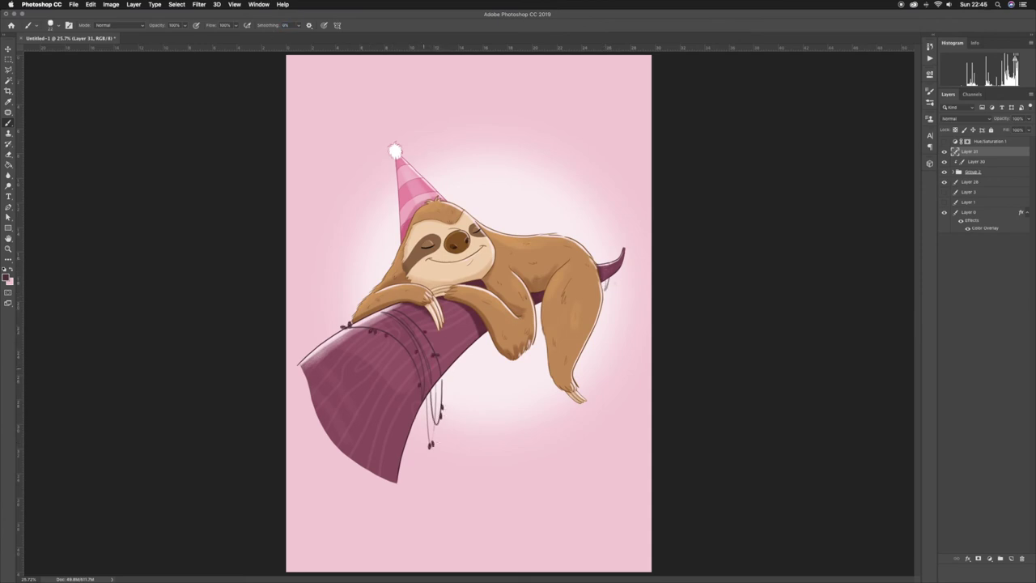
left_click(944, 142)
left_click(952, 172)
- Select the party hat layer in Group 1 and preview it in a cyan hue
left_click(958, 227)
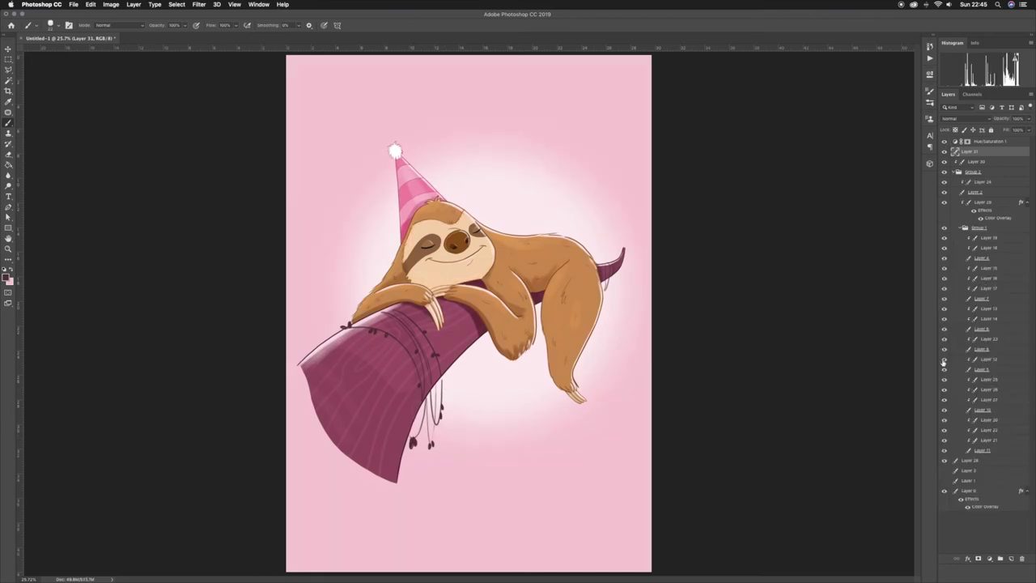
left_click(999, 411)
left_click_drag(678, 163, 718, 164)
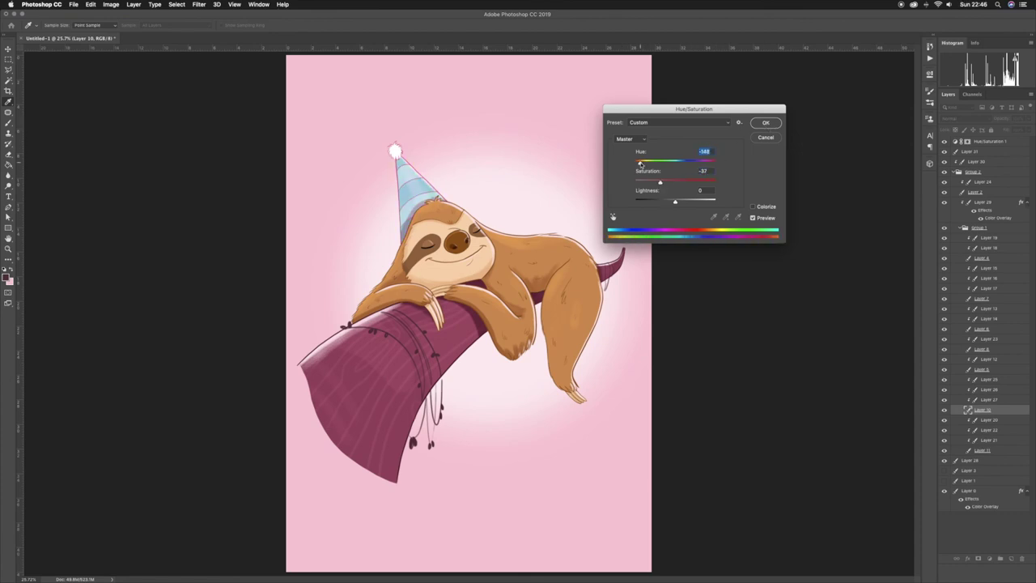
- Recolour the party hat to a coral pink with Hue/Saturation at +20
left_click(765, 138)
left_click(111, 4)
left_click(218, 71)
left_click_drag(677, 163, 712, 164)
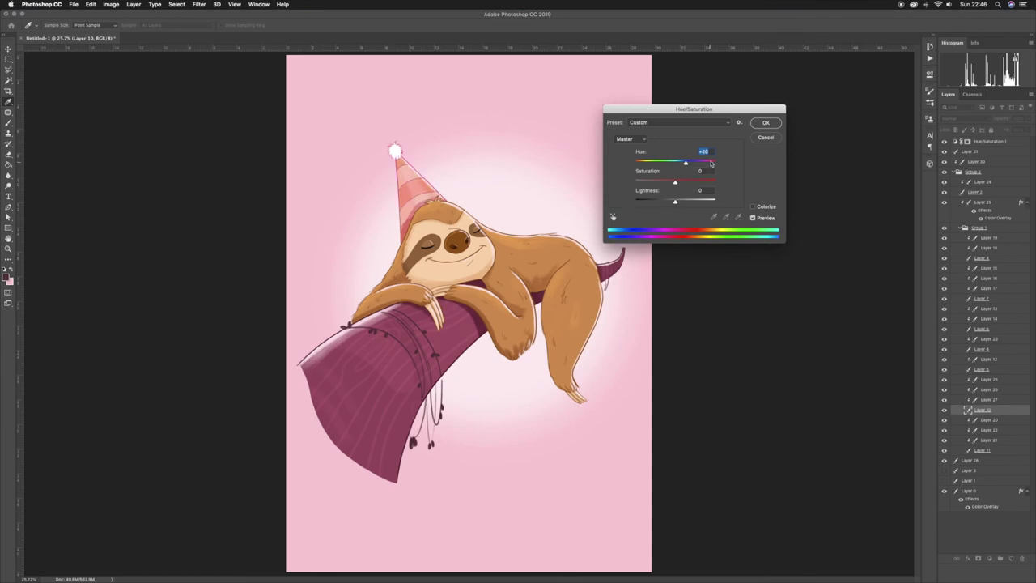
left_click(766, 122)
left_click(1006, 152)
- Outline the sloth's hanging leg as a Lasso selection
key("t")
key("l")
left_click(606, 284)
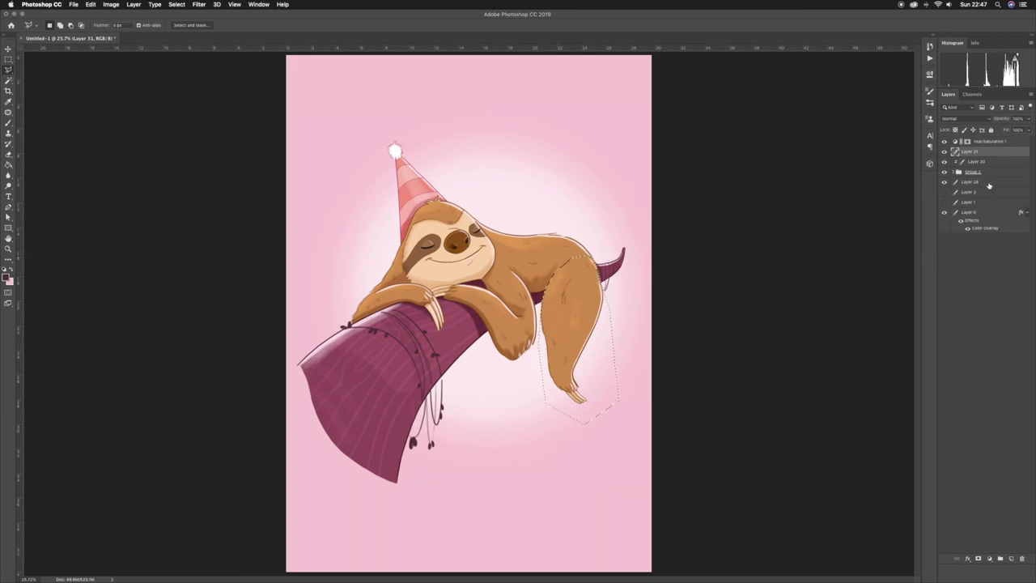
- Copy the sloth's leg onto a new layer and move it down beneath the body
left_click(91, 4)
left_click(113, 56)
key("ctrl+v")
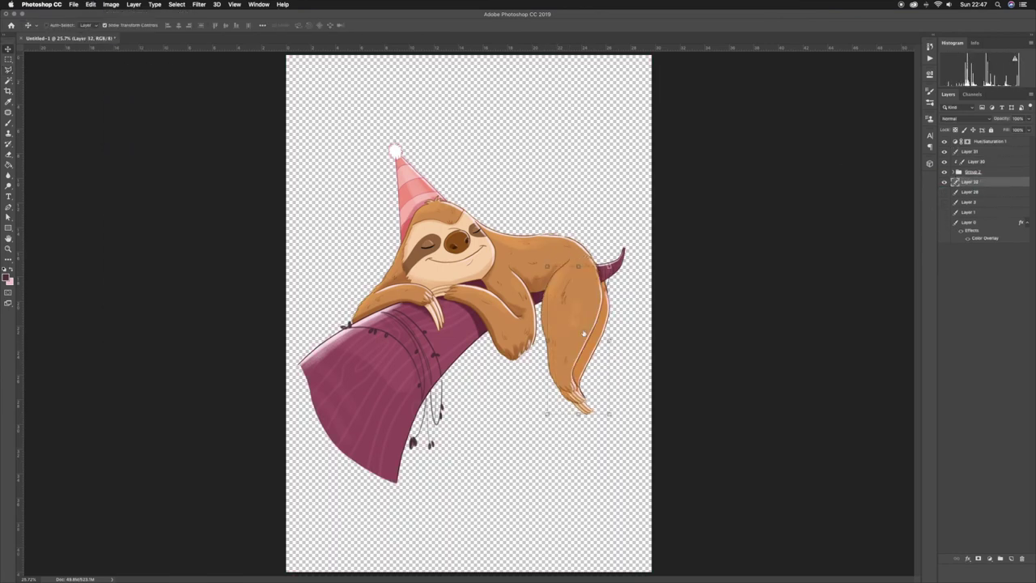
key("v")
left_click_drag(583, 340, 534, 250)
- Darken the pasted leg with Levels and shift its hue to the sloth's orange
left_click(110, 4)
left_click(267, 46)
left_click_drag(663, 219, 696, 219)
left_click(782, 152)
left_click(111, 4)
left_click(243, 89)
left_click_drag(680, 166, 660, 166)
left_click(773, 127)
- Nudge the leg into place, show the pink background layer, and transform the leg
left_click_drag(502, 324, 510, 317)
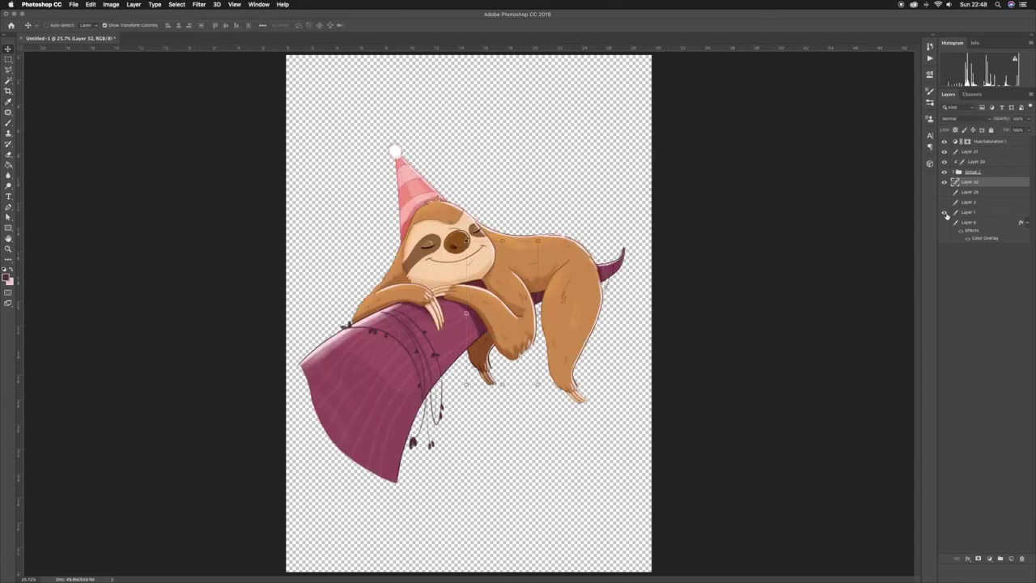
left_click(944, 222)
key("ctrl+t")
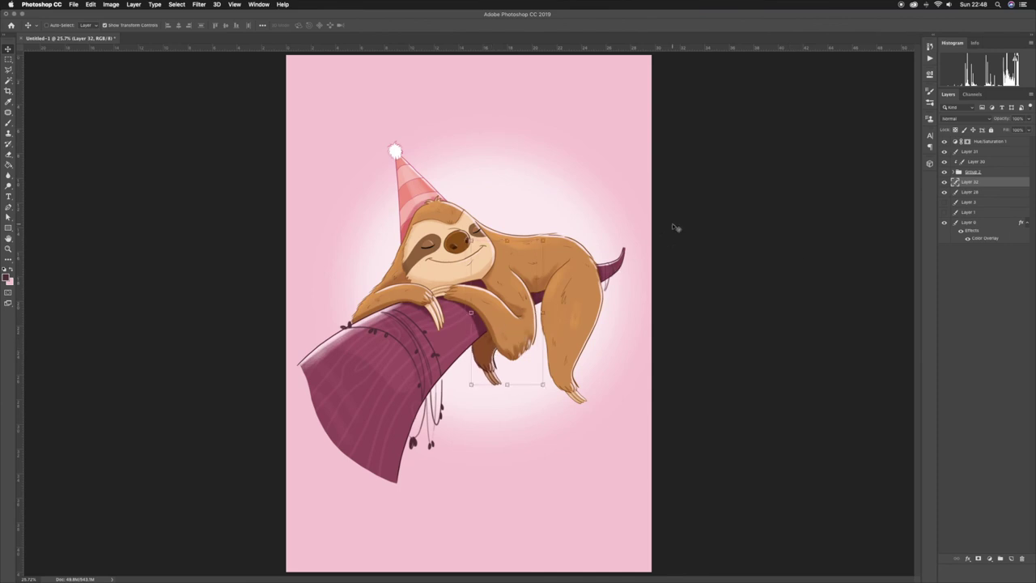
key("Return")
- Add a new Vivid Light layer and paint brush strokes on it
key("ctrl+shift+alt+n")
left_click(965, 118)
left_click(963, 225)
key("b")
left_click_drag(397, 157, 424, 210)
left_click_drag(975, 172, 1021, 558)
- Open Hue/Saturation on the party hat layer (Layer 10) and adjust its hue
left_click(982, 409)
left_click(111, 4)
key("ctrl+u")
mouse_move(675, 161)
left_mouse_down()
mouse_move(713, 165)
mouse_move(675, 162)
left_mouse_up()
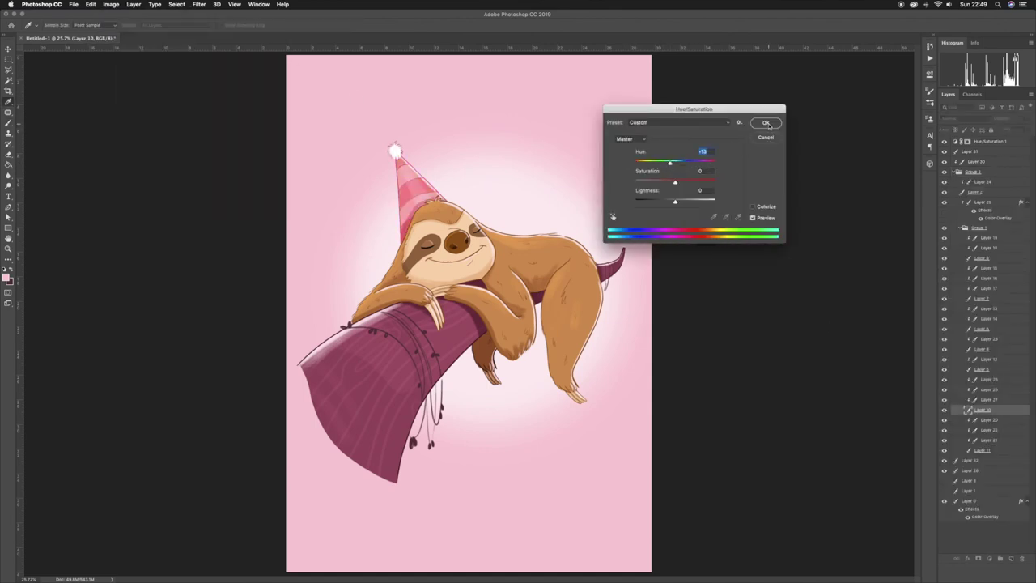
- Apply the deeper-pink hat hue and delete the white outline layer around the sloth
left_click(765, 123)
left_click(964, 227)
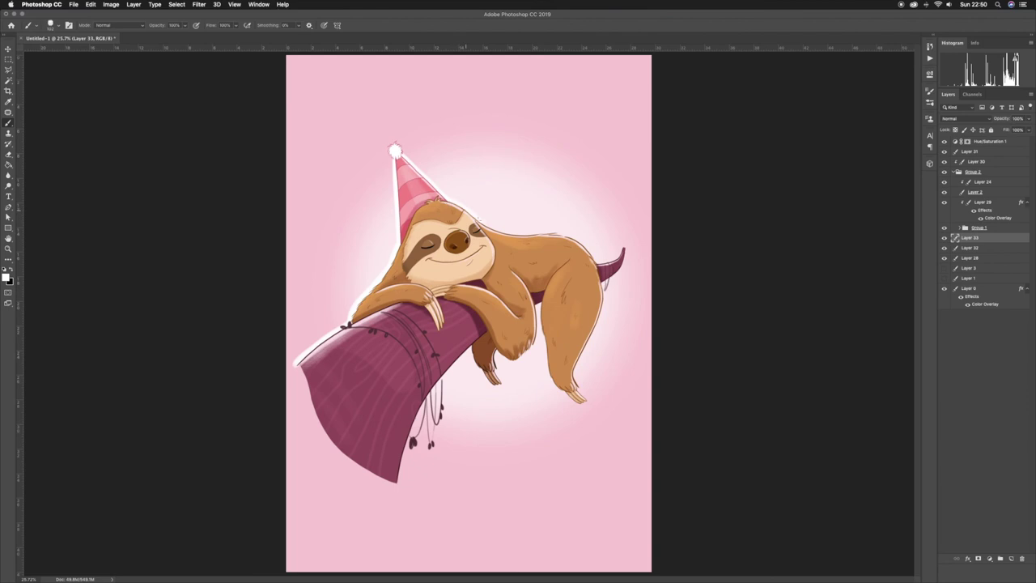
key("ctrl+bracketleft")
key("ctrl+bracketleft")
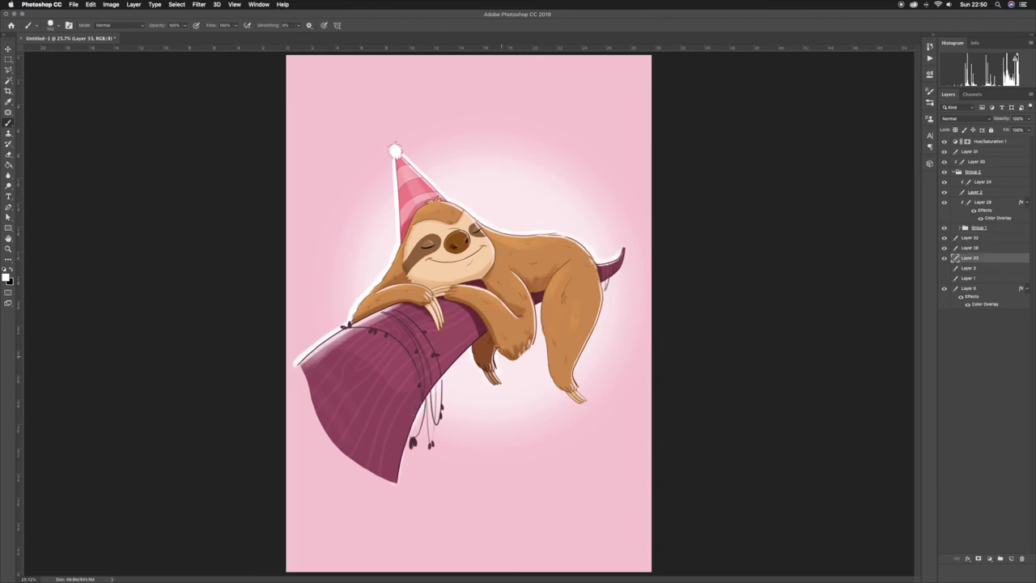
left_click(1021, 558)
- Add a new layer above Hue/Saturation 1 and switch to the Brush for the signature
key("t")
left_click(1000, 143)
key("b")
key("ctrl+shift+alt+n")
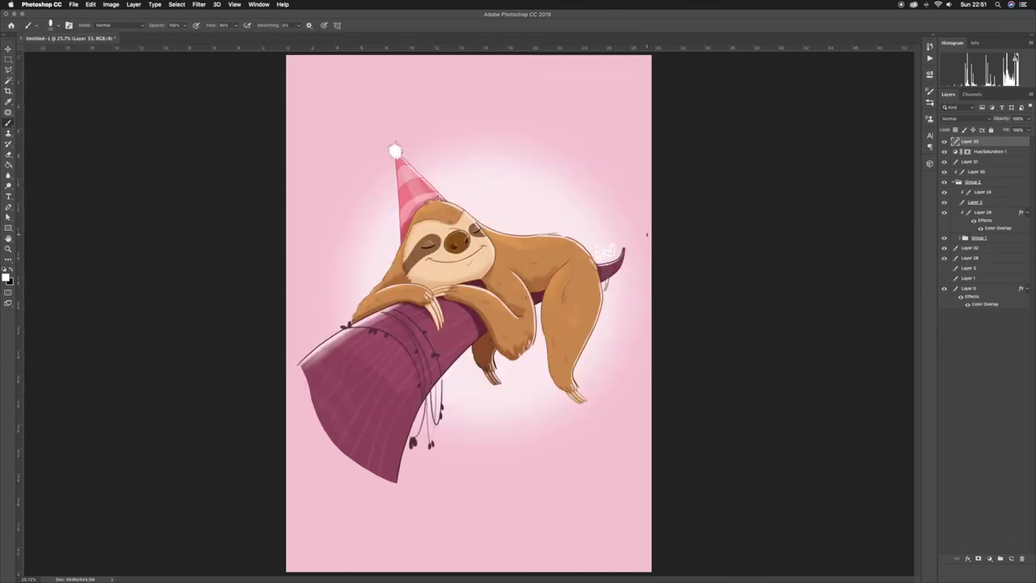
- Add a Levels adjustment layer and move the vine Layer 31 into Group 2 as Multiply
left_click(989, 559)
left_click(995, 453)
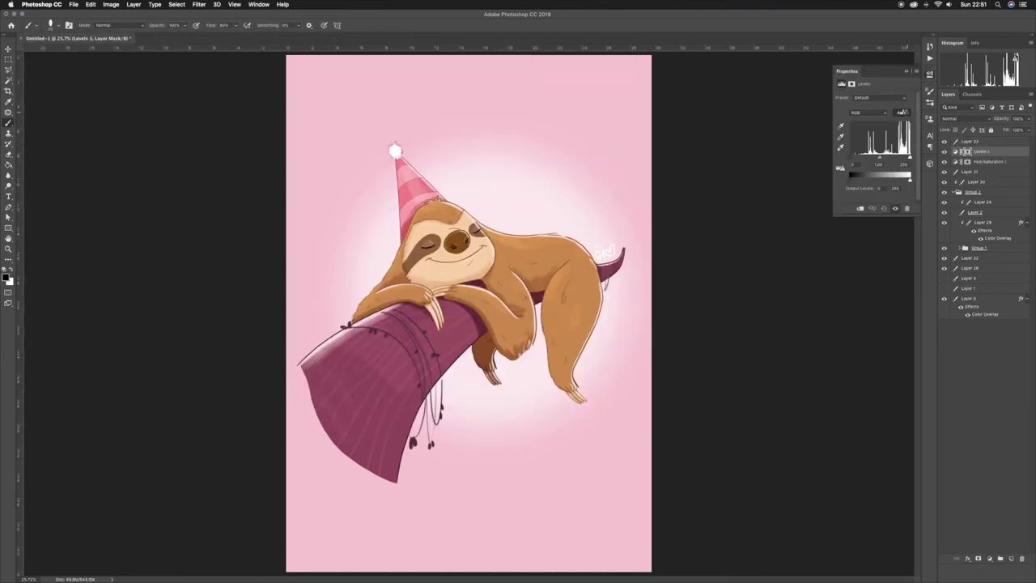
left_click_drag(976, 171, 979, 194)
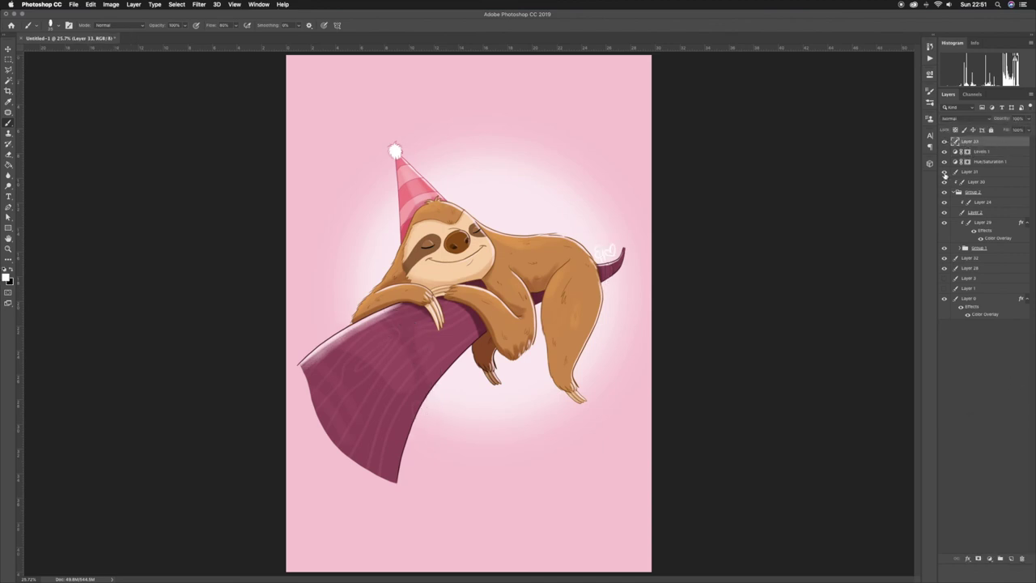
left_click(962, 118)
left_click(968, 142)
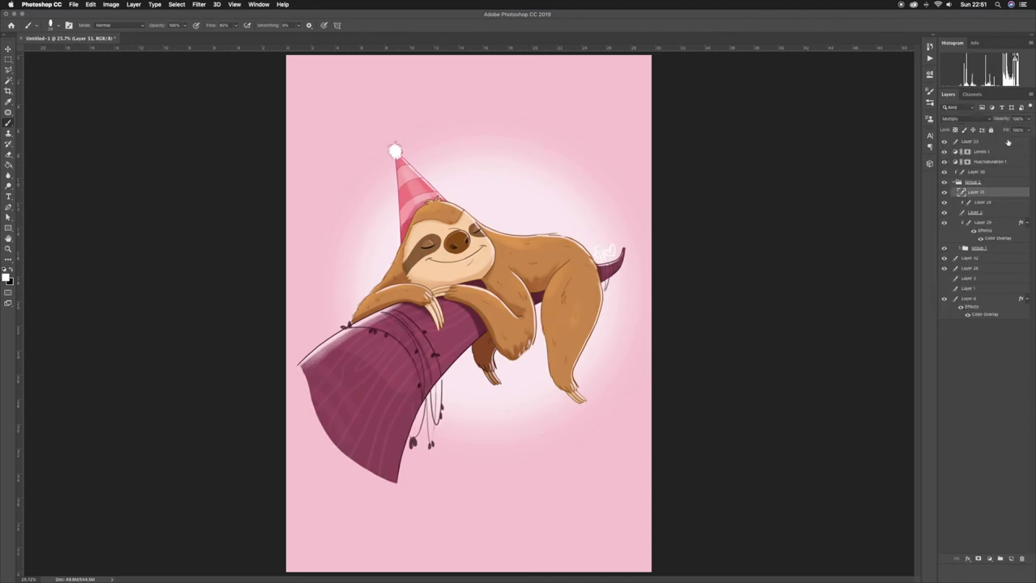
- Set Layer 34 to Multiply at 41% between Layers 20 and 22, then preview Layer 30's blend modes
left_click(959, 248)
left_click(979, 247)
left_click(975, 470)
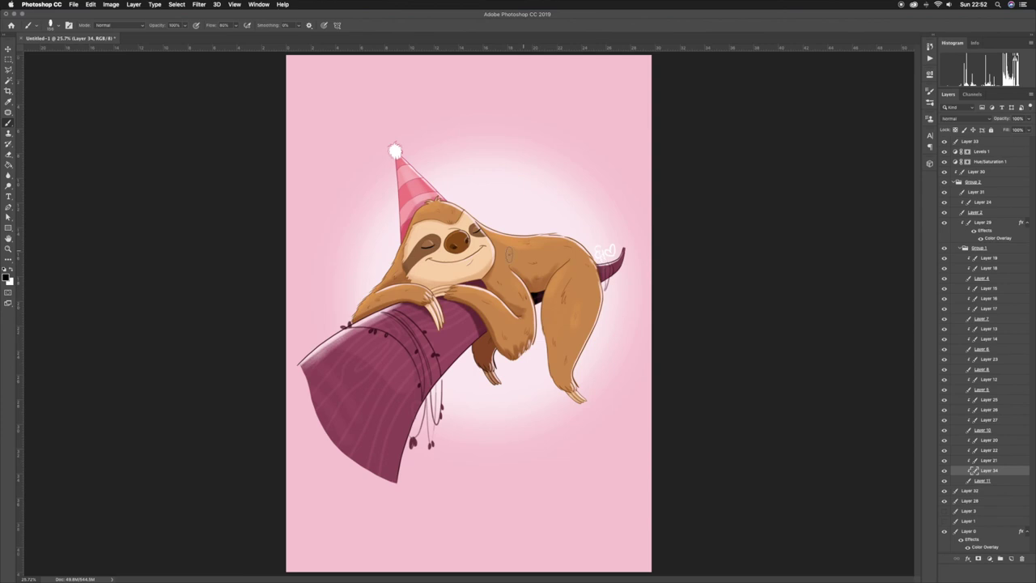
key("shift+alt+m")
left_click_drag(1028, 118, 1007, 130)
left_click_drag(991, 470, 1002, 455)
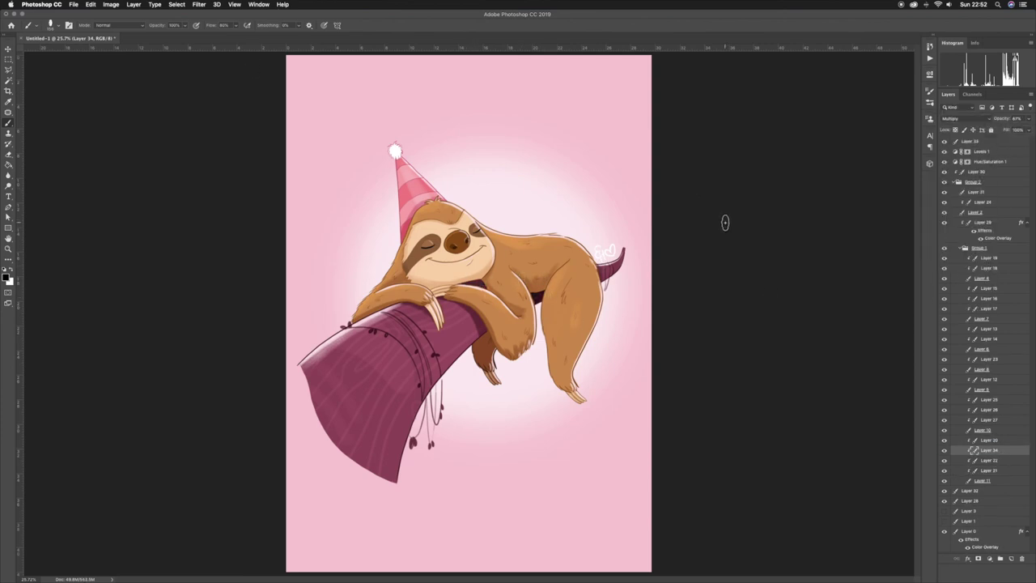
left_click(979, 172)
left_click(963, 118)
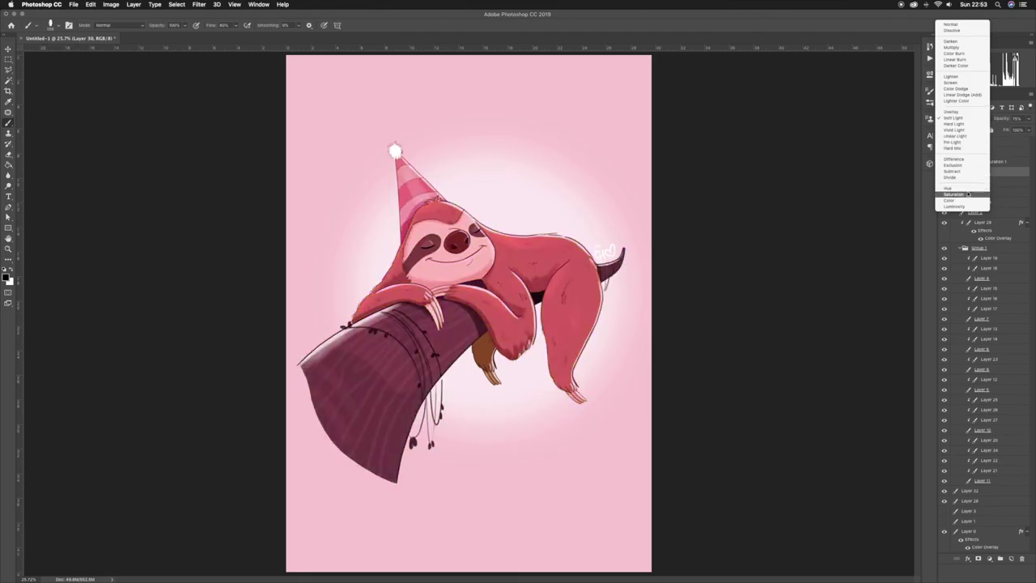